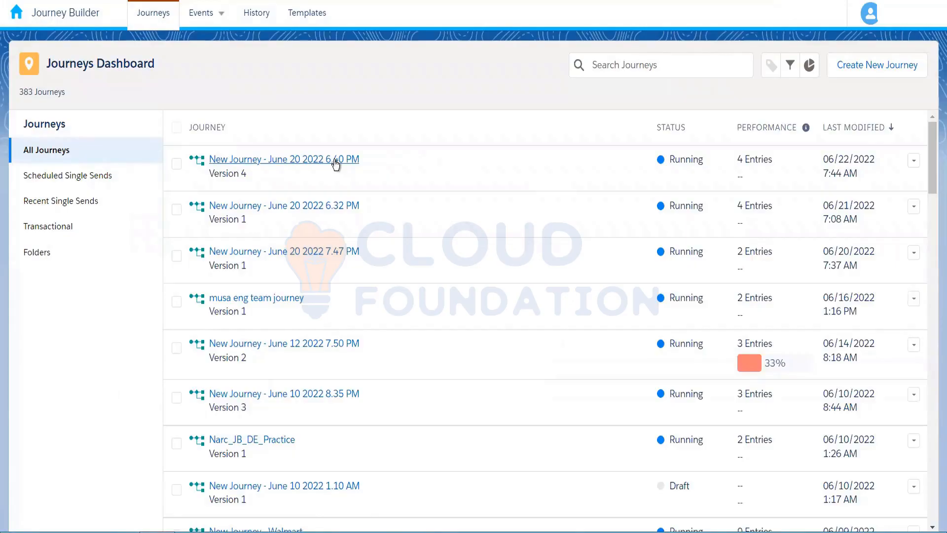
- Open the journey "New Journey - June 20 2022 6.40 PM" from the Journeys Dashboard
click(336, 164)
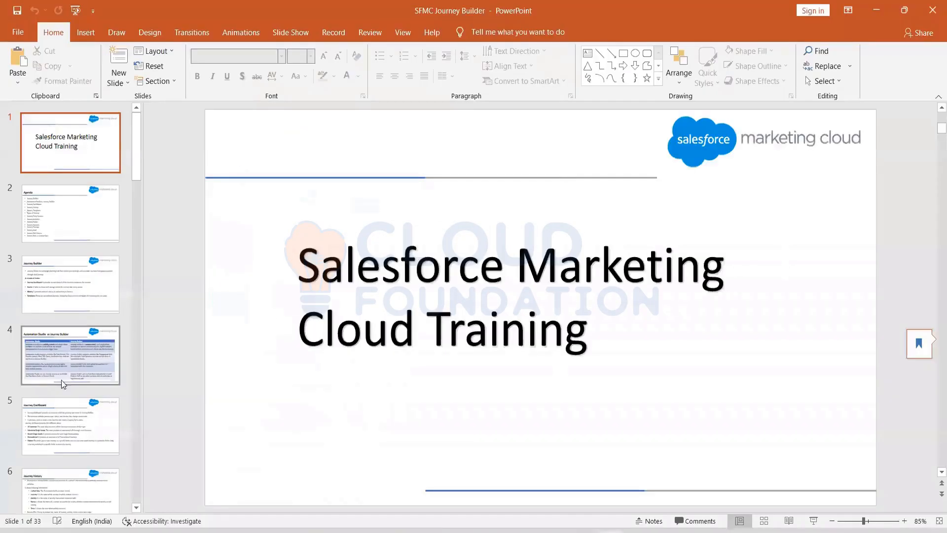
- Switch to the SFMC Journey Builder presentation in PowerPoint and go through its slides as far as Journey Versions
click(58, 413)
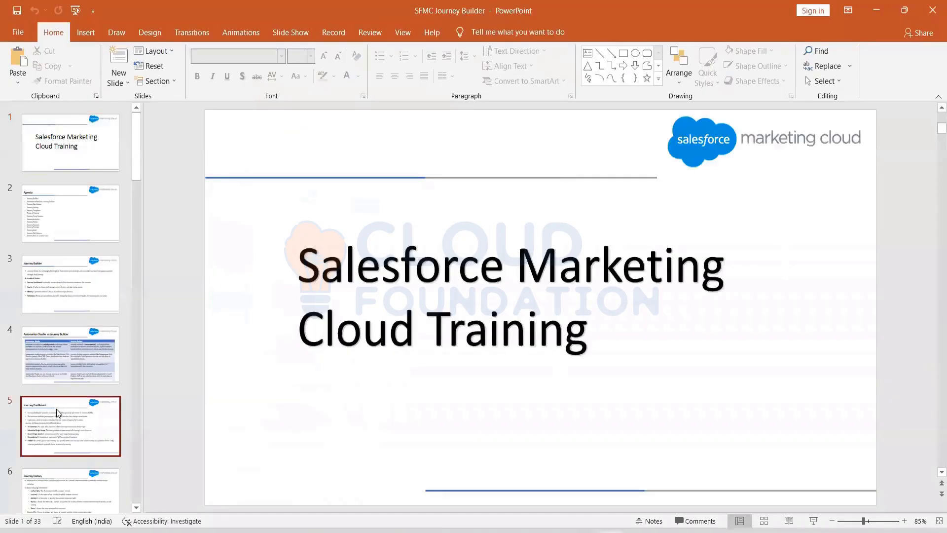
key(Down)
key(Down)
key(Down)
key(Down)
key(Down)
key(Down)
key(Down)
key(Down)
key(Down)
key(Down)
key(Down)
key(Down)
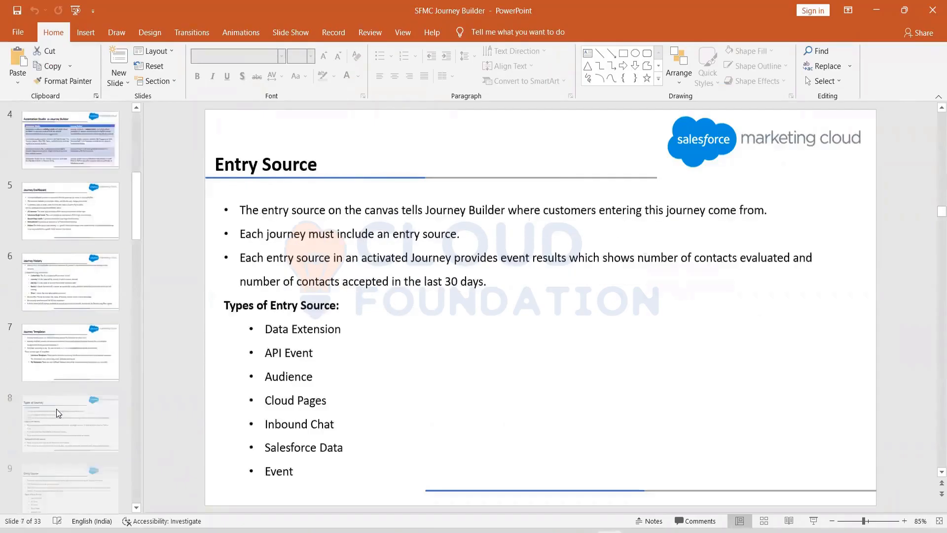
key(Down)
key(Down)
key(Down)
key(Down)
key(Down)
key(Down)
key(Down)
key(Down)
key(Down)
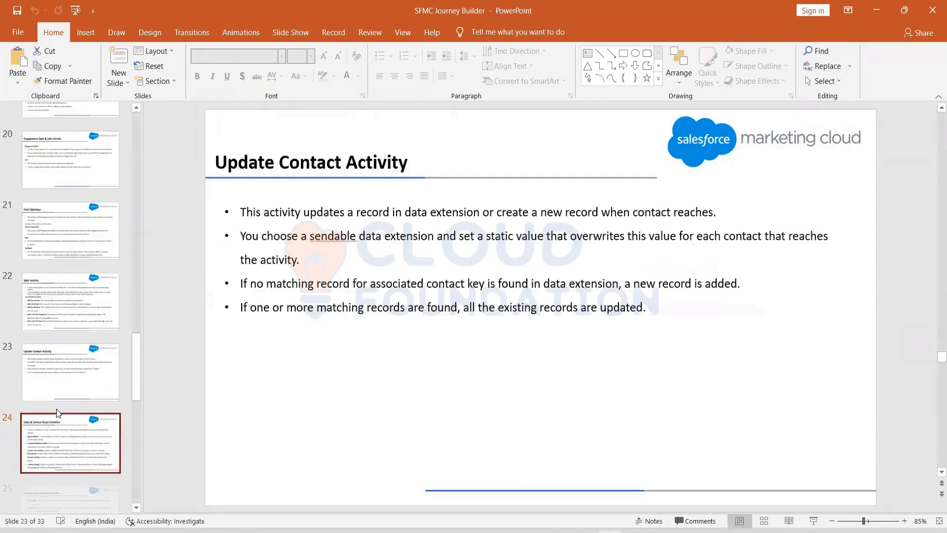
key(Down)
key(Down)
key(Up)
key(Up)
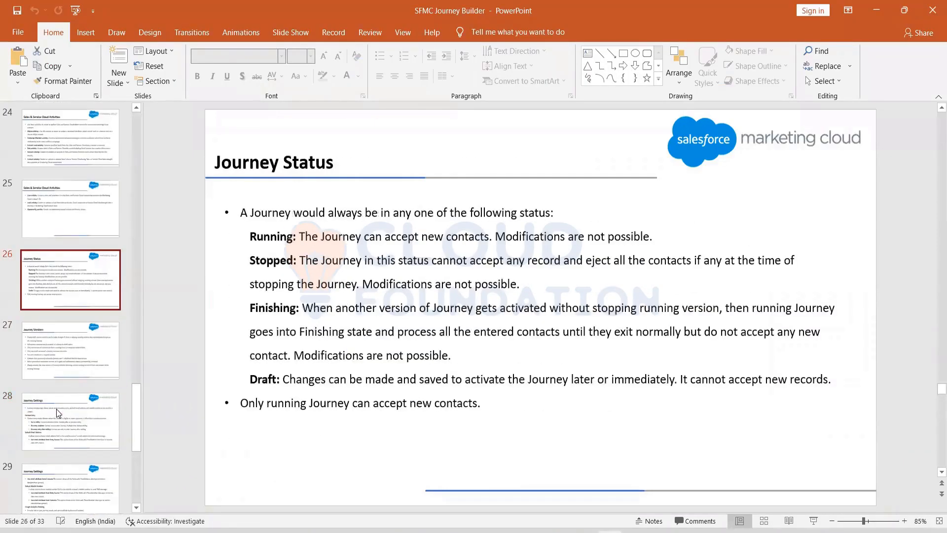
key(Down)
key(Up)
key(Down)
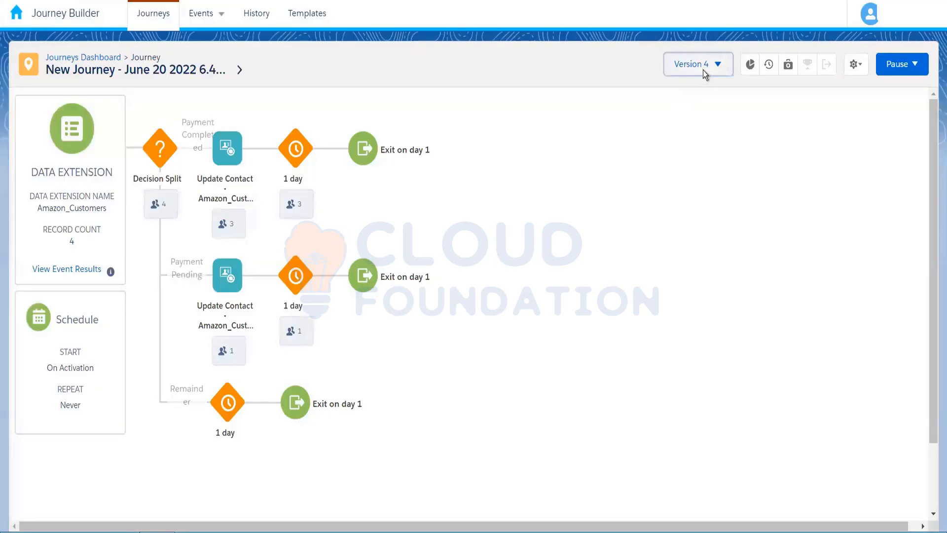
- Check the journey's version list in Journey Builder, and display the Journey Status slide in PowerPoint
click(705, 72)
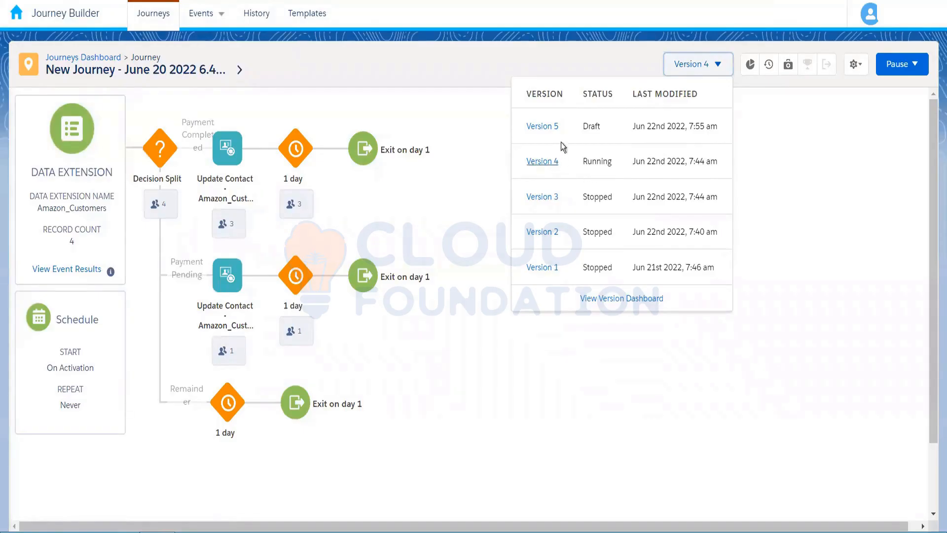
click(480, 137)
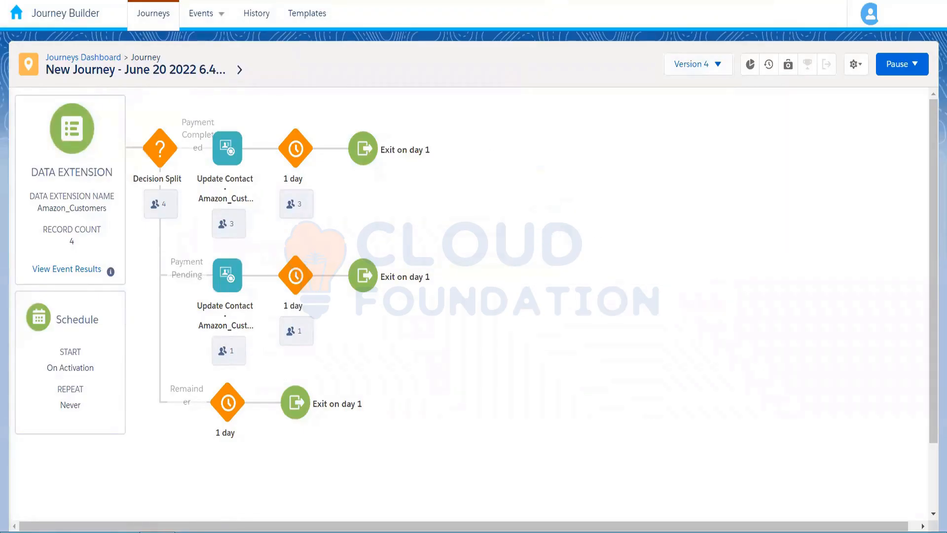
key(alt+Tab)
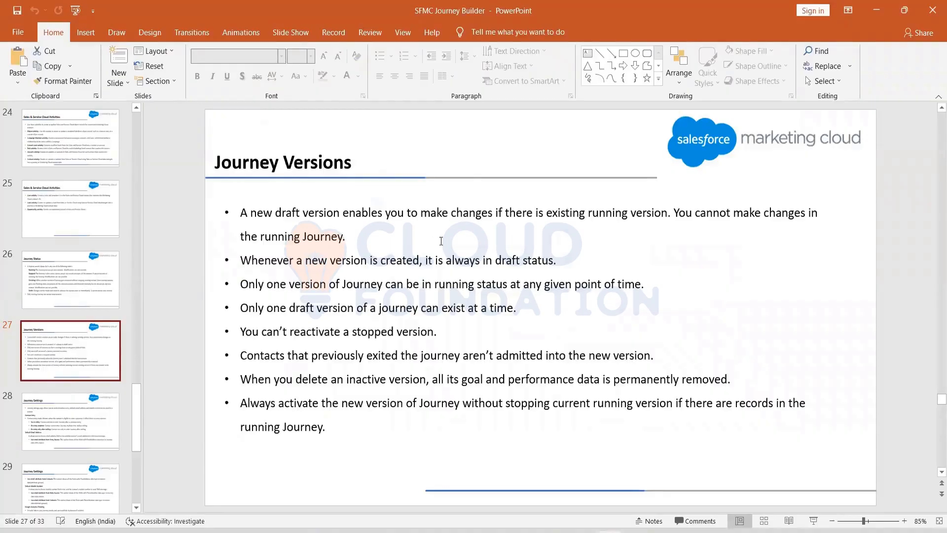
click(91, 283)
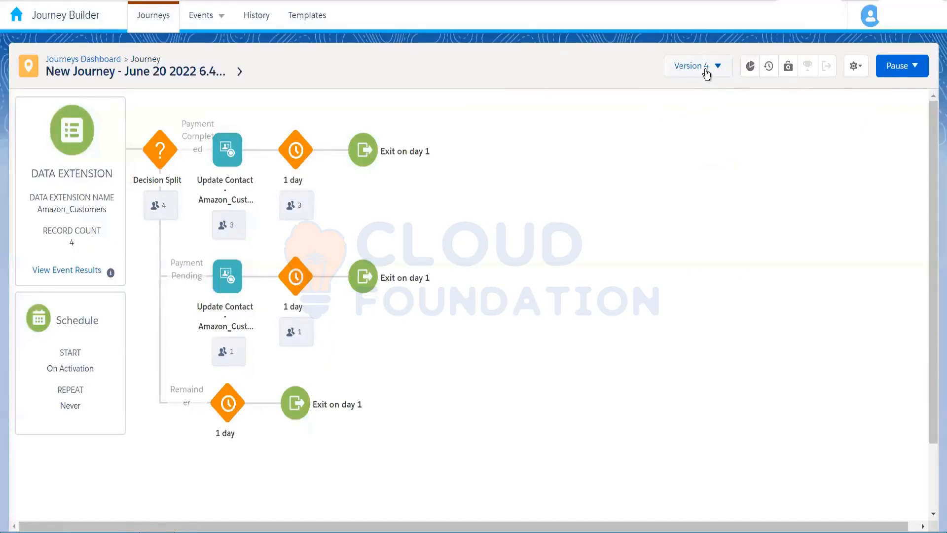
- Switch back to Journey Builder and open draft Version 5 of the journey from its version list
click(706, 69)
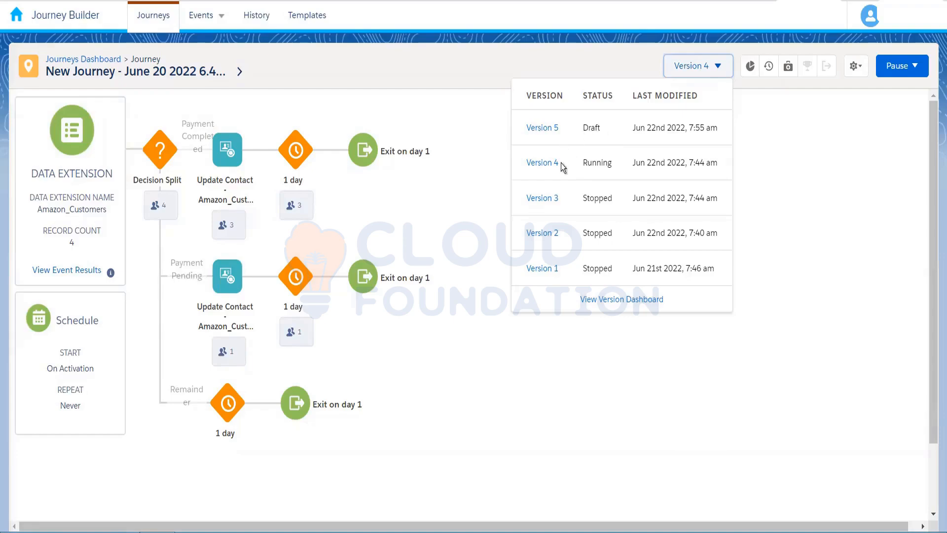
click(707, 66)
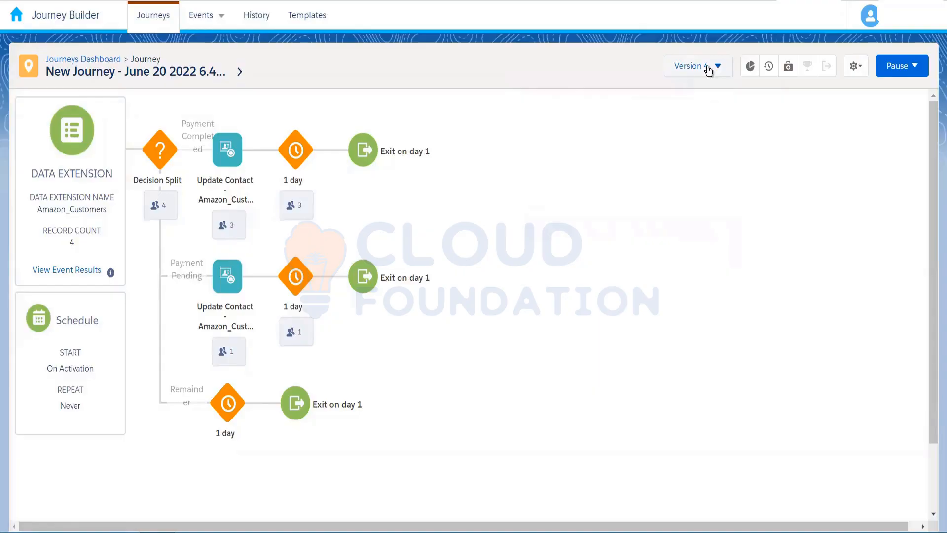
click(708, 71)
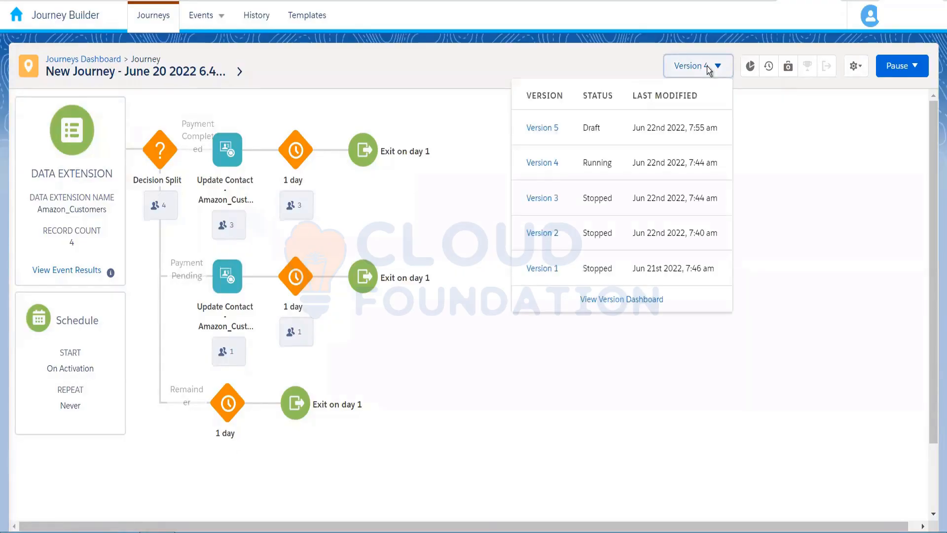
click(553, 130)
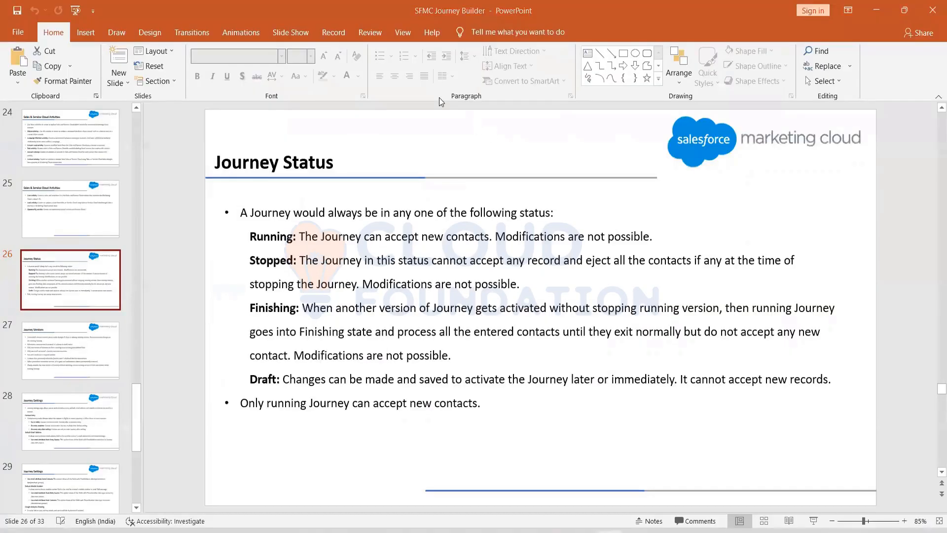
- Activate Version 5 of the journey and return to its canvas
mouse_move(583, 532)
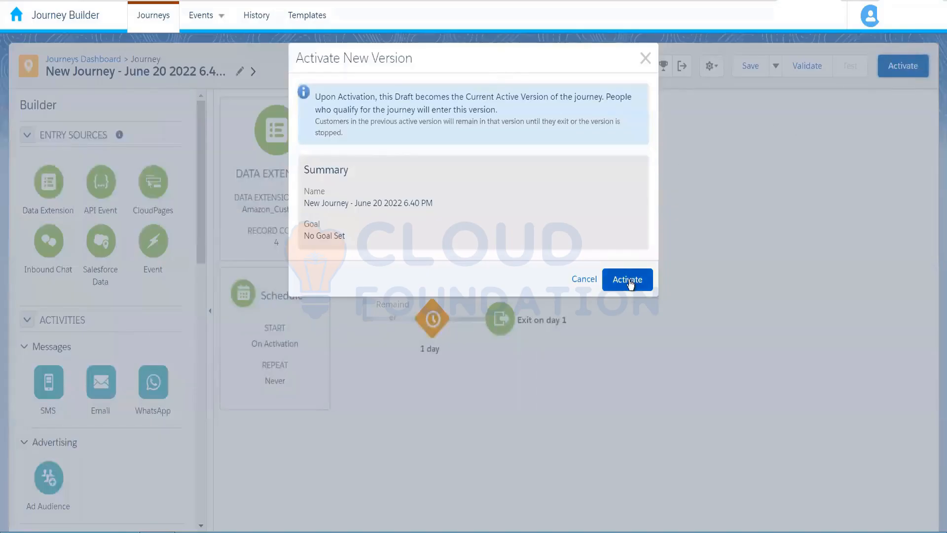
click(628, 279)
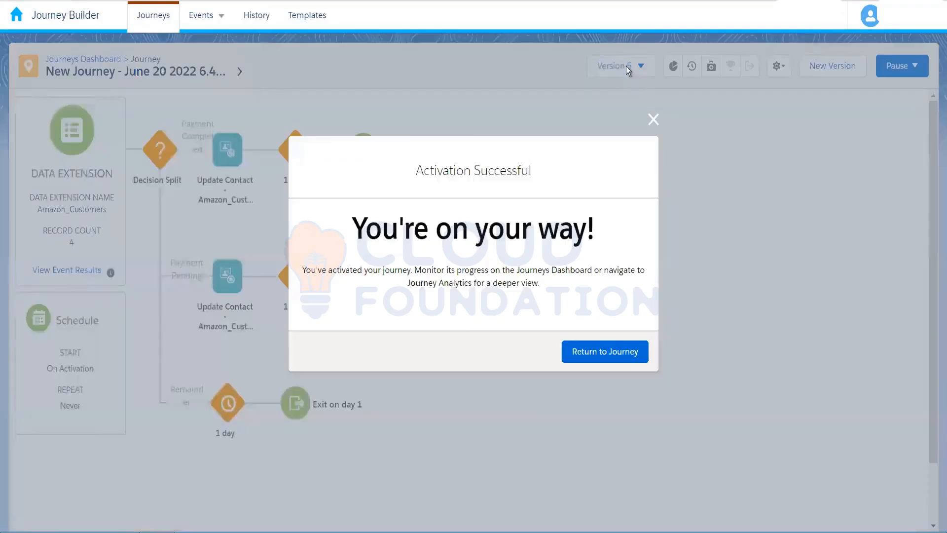
click(618, 417)
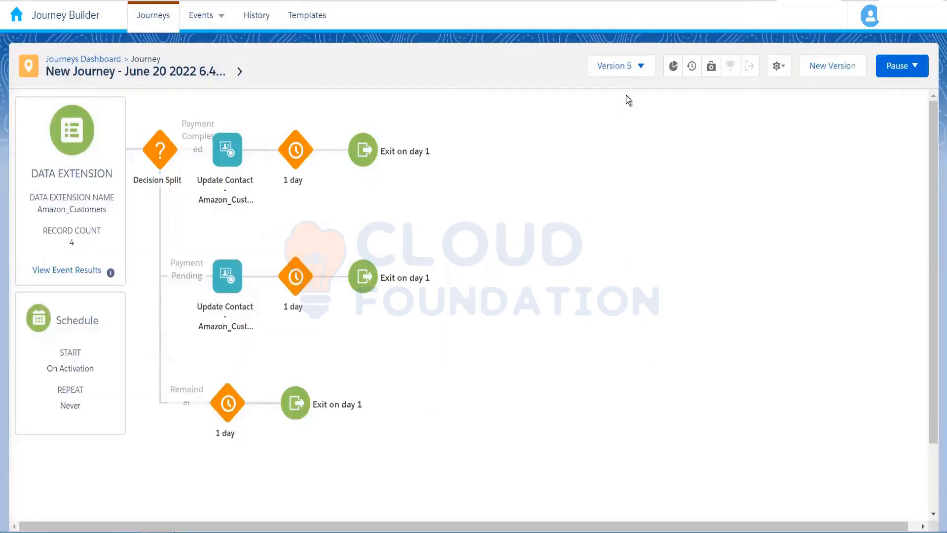
- Compare the statuses in the journey's version list with the definitions on the Journey Status slide in PowerPoint
click(628, 74)
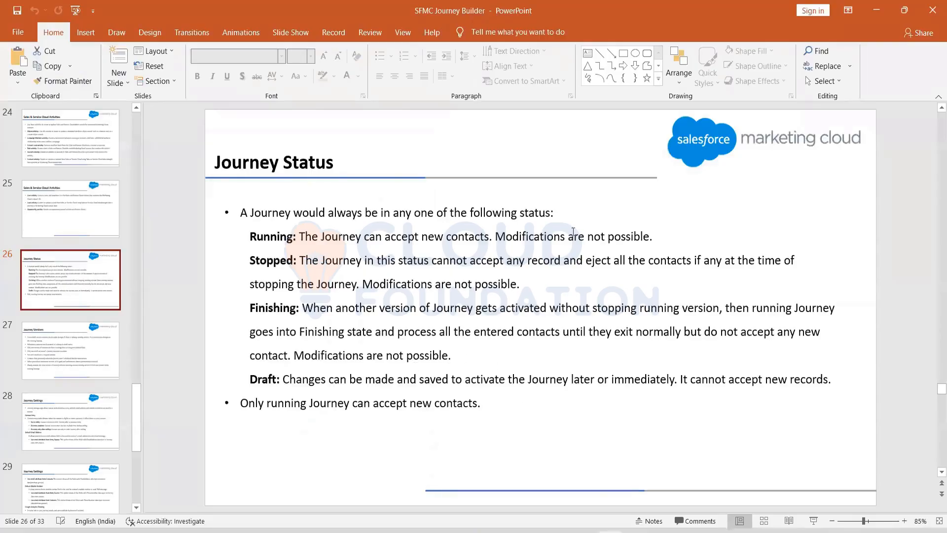
click(582, 531)
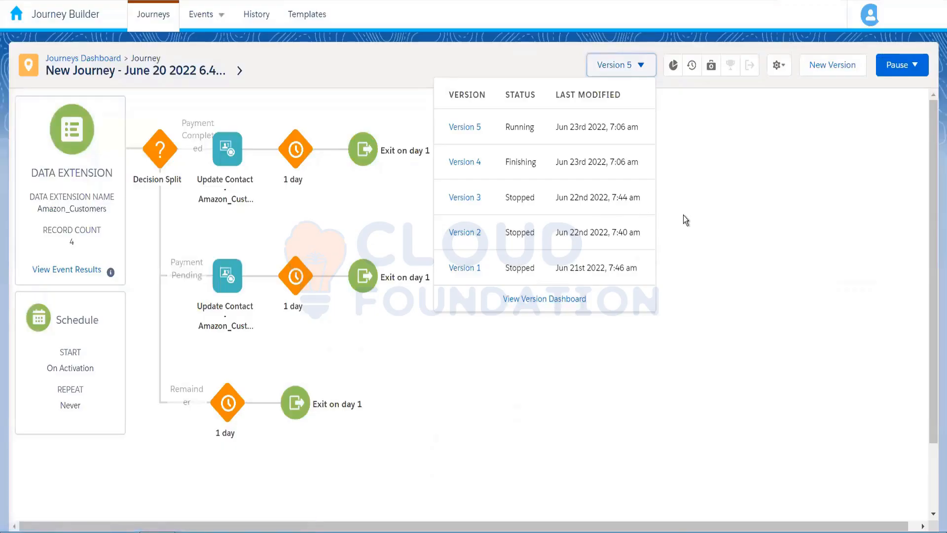
click(684, 216)
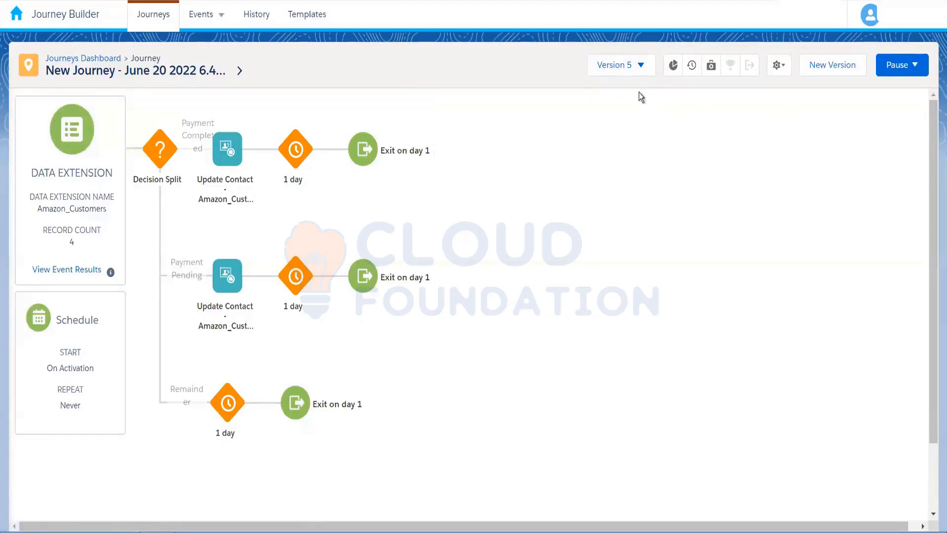
click(636, 74)
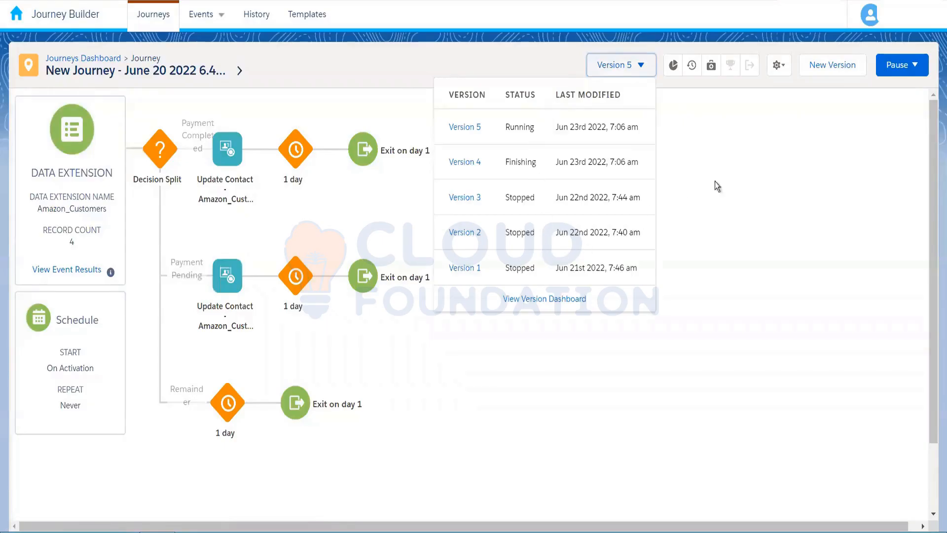
click(726, 173)
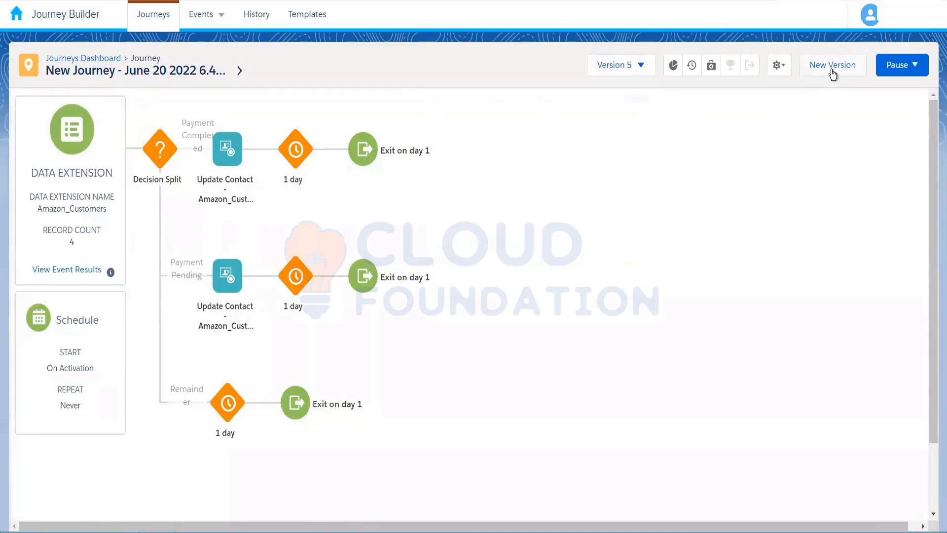
click(631, 69)
click(706, 138)
key(alt+Tab)
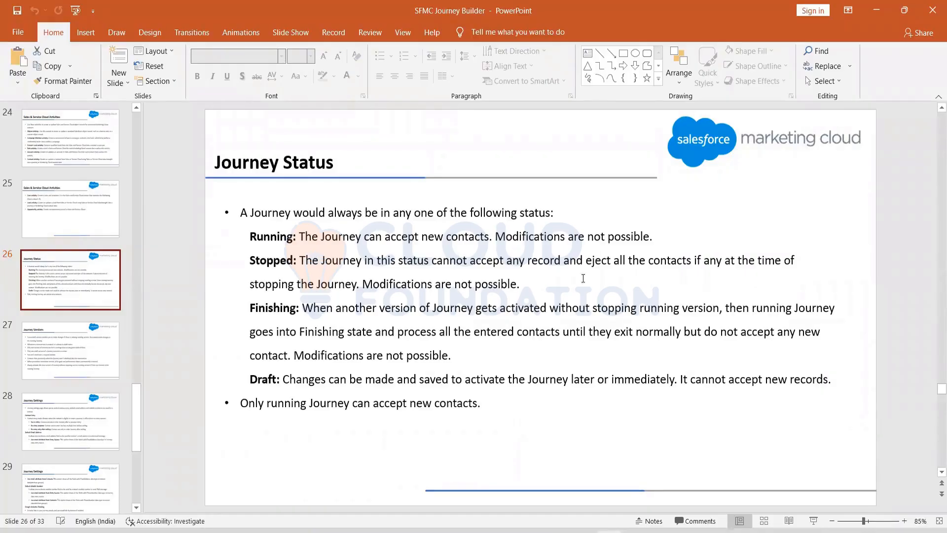
click(582, 486)
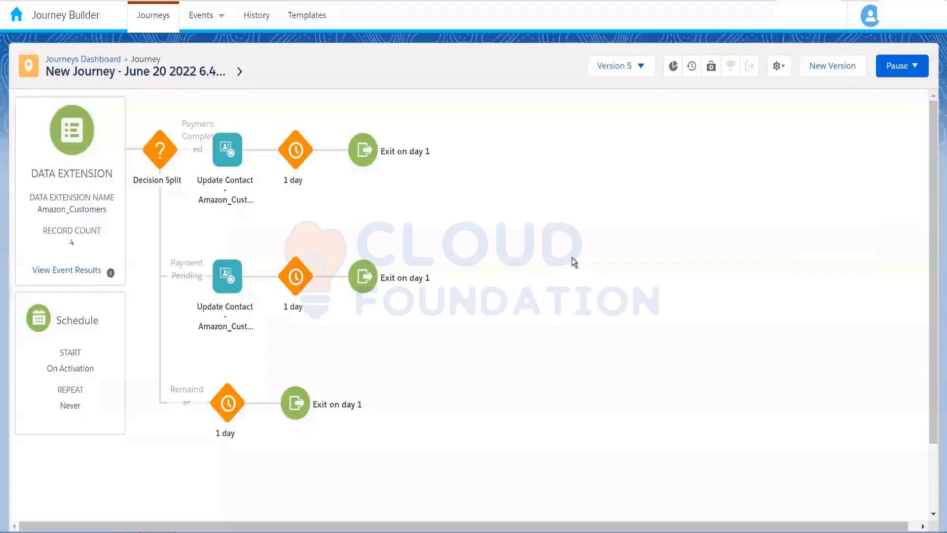
- Examine the status of each journey version in Journey Builder's version list, and bring back the Journey Status slide in PowerPoint
click(626, 69)
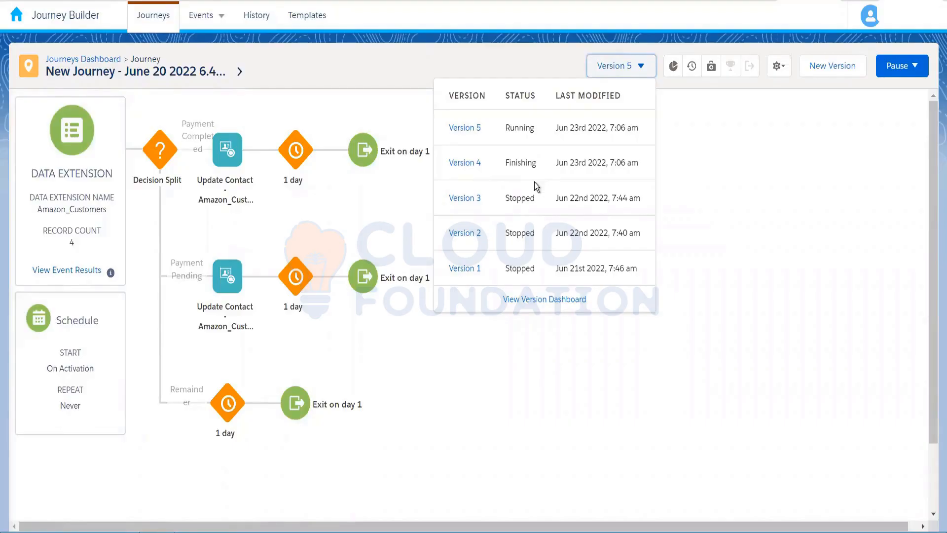
click(519, 373)
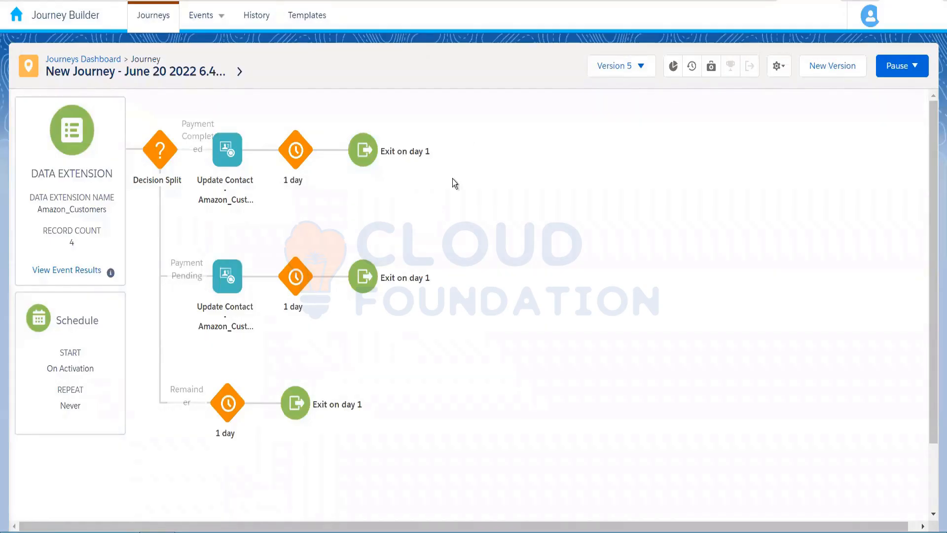
click(634, 66)
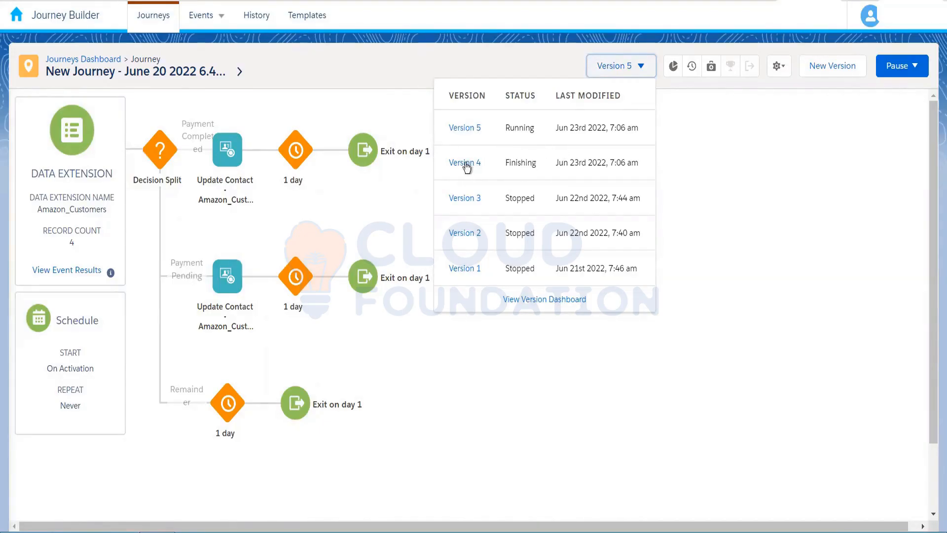
click(353, 203)
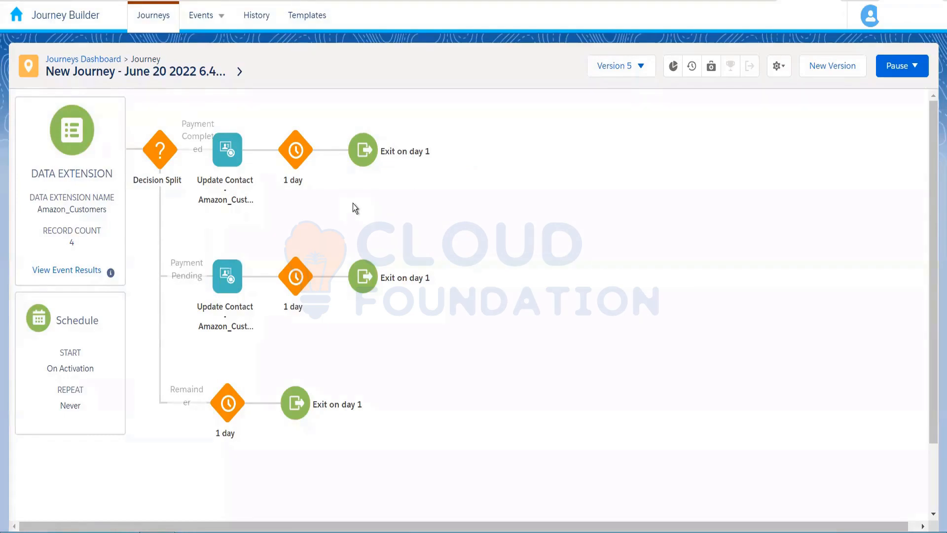
click(621, 67)
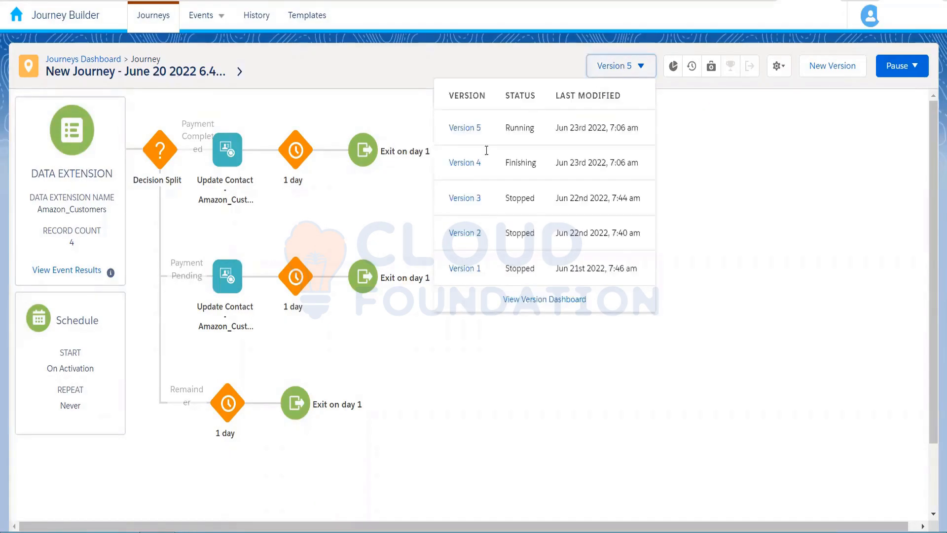
click(407, 105)
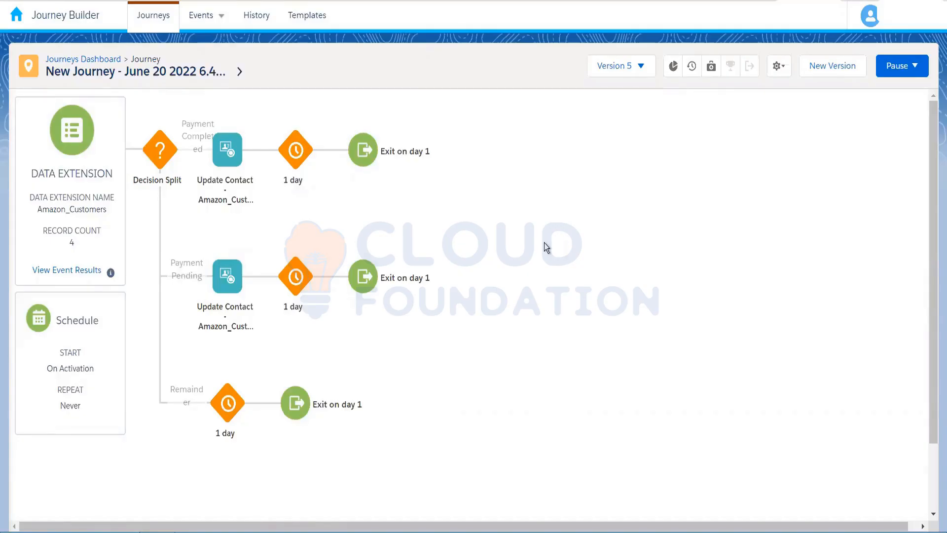
click(620, 70)
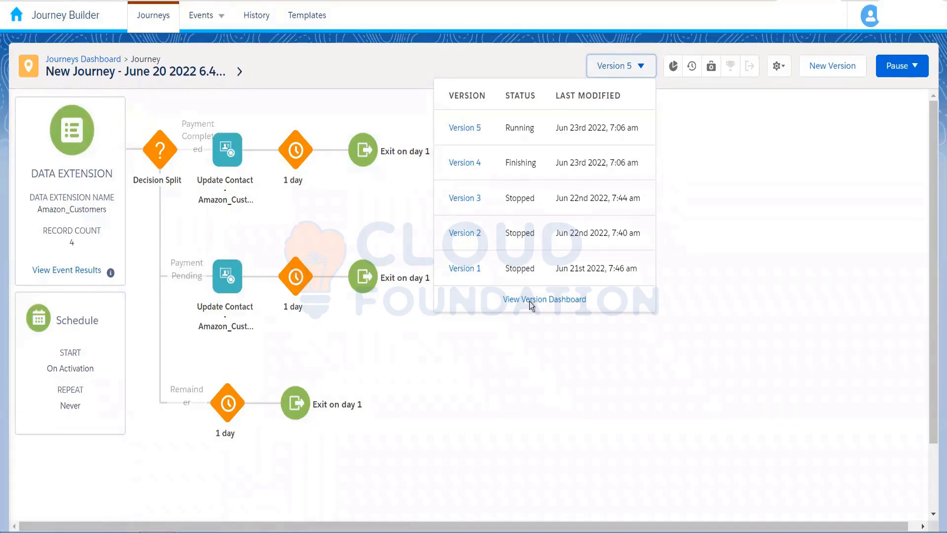
click(510, 366)
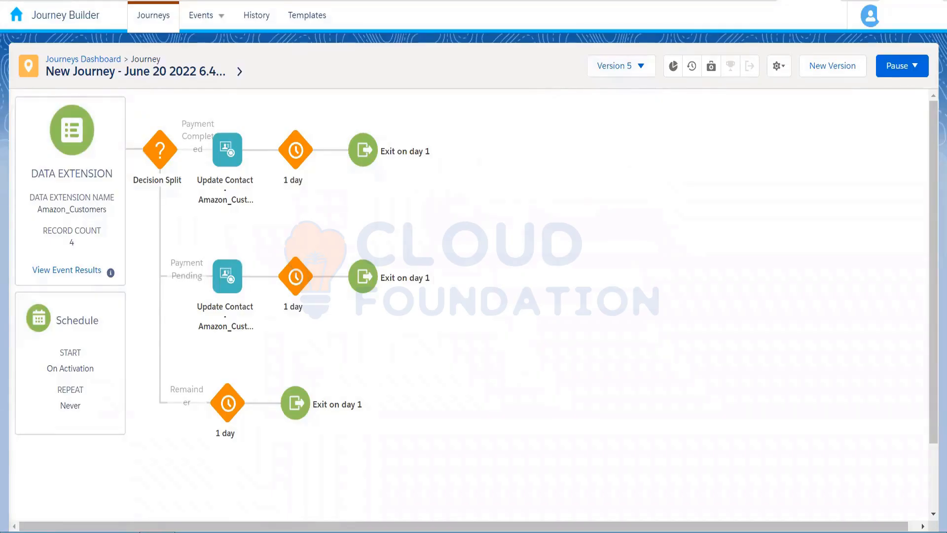
key(alt+Tab)
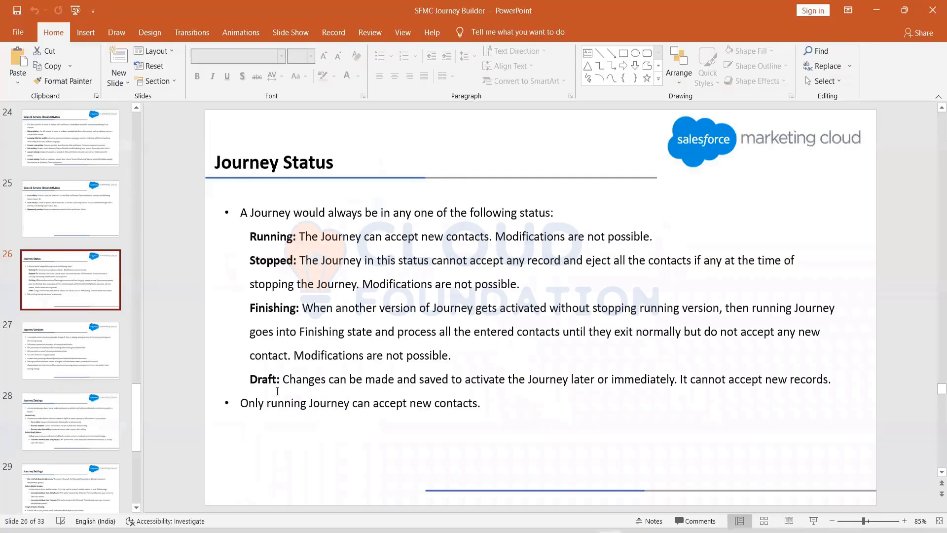
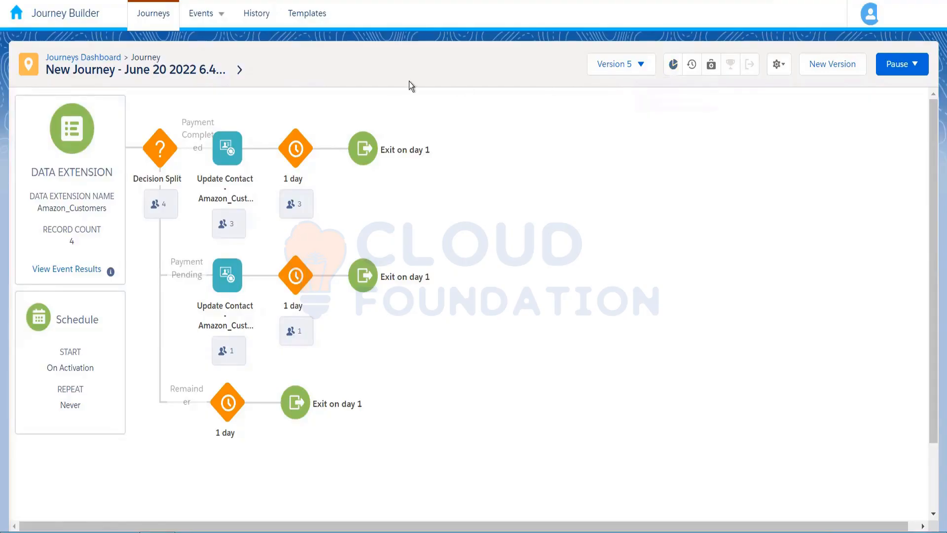
- Switch to Journey Builder and go back from the journey to the Journeys Dashboard
click(103, 58)
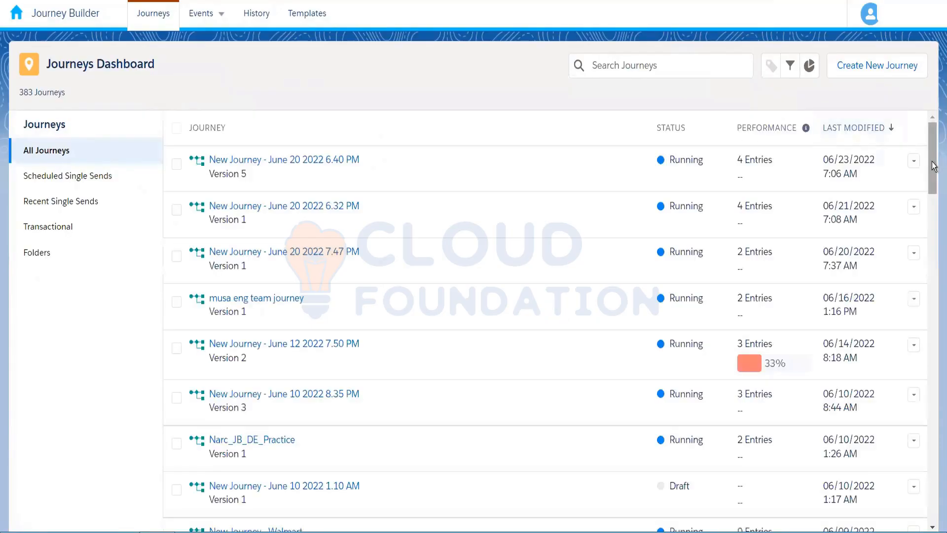
- Open the running journey listed directly above "sfmc batch sm" in the Journeys Dashboard
drag(934, 166, 928, 272)
scroll(924, 281, down, 4)
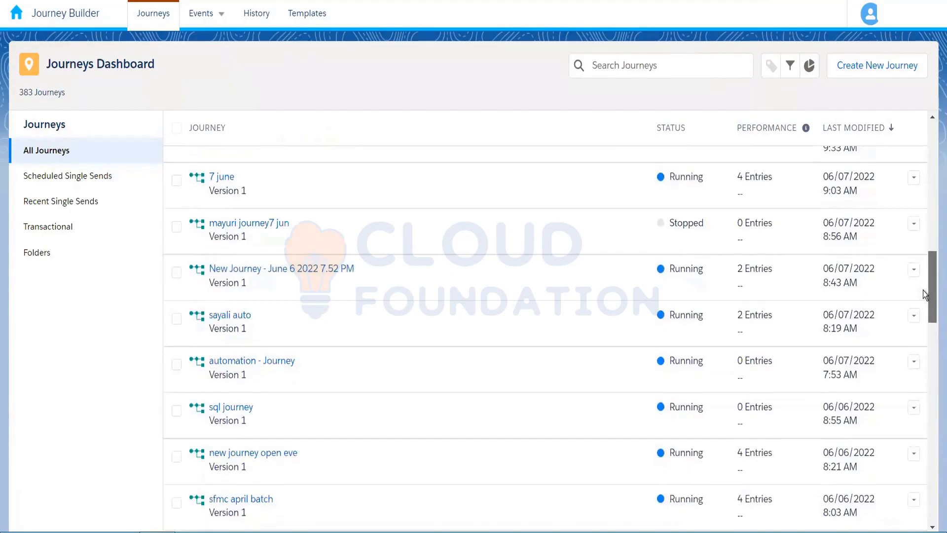
scroll(920, 321, down, 5)
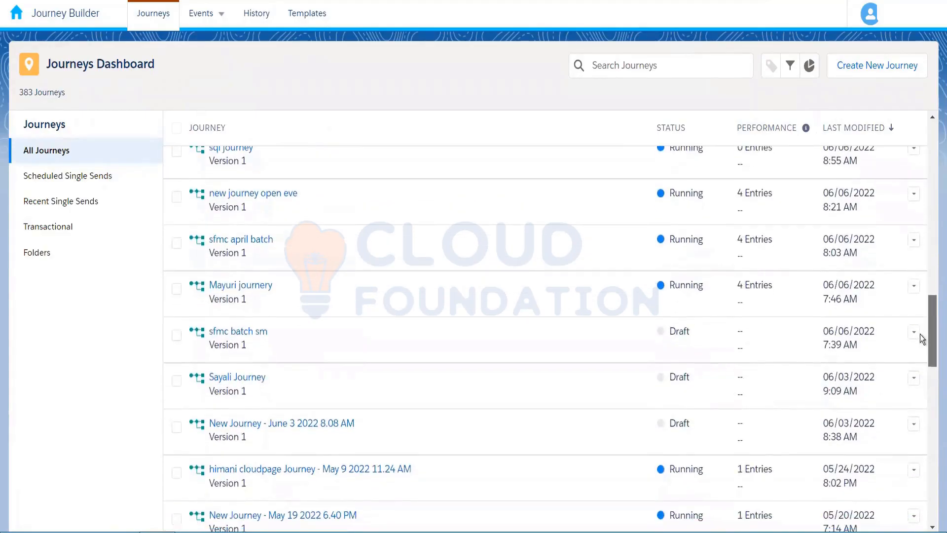
click(228, 288)
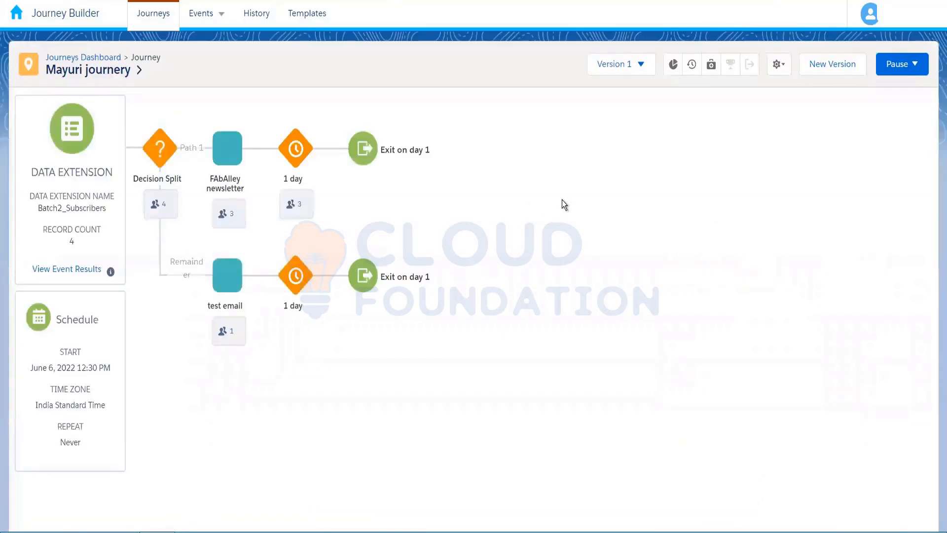
- View the journey's Journey Analytics overview of email delivery and engagement, and return to the canvas
click(673, 65)
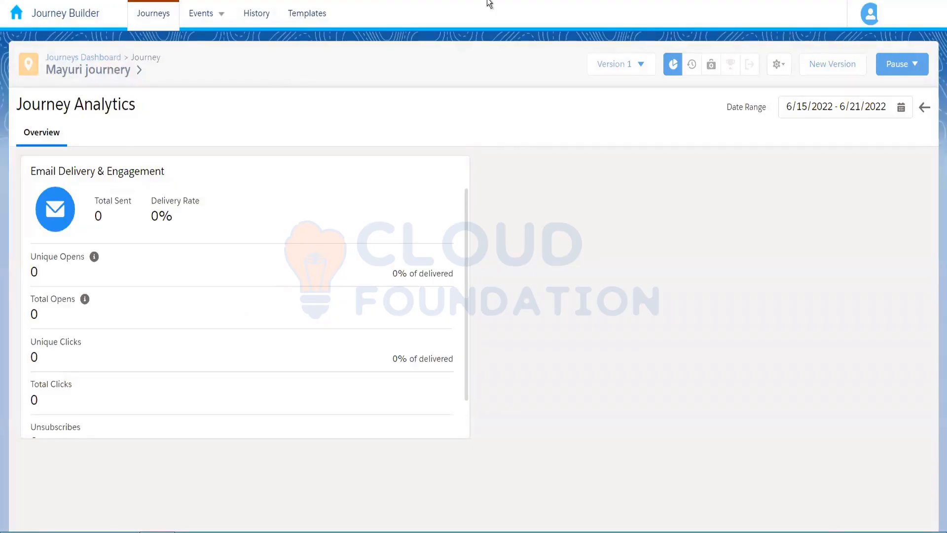
drag(466, 282, 460, 184)
click(924, 107)
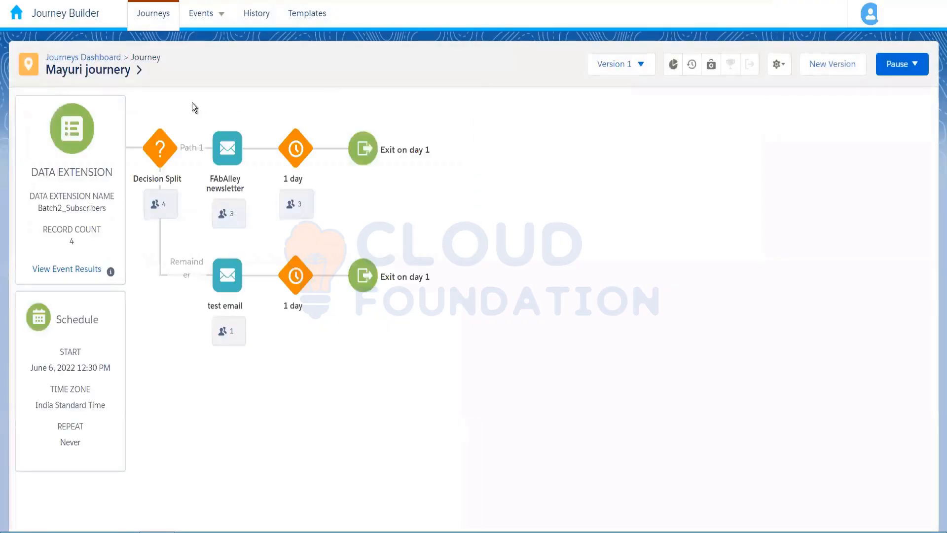
- Show the email analytics of the test email activity with the timeframe set to All time
click(241, 291)
click(225, 279)
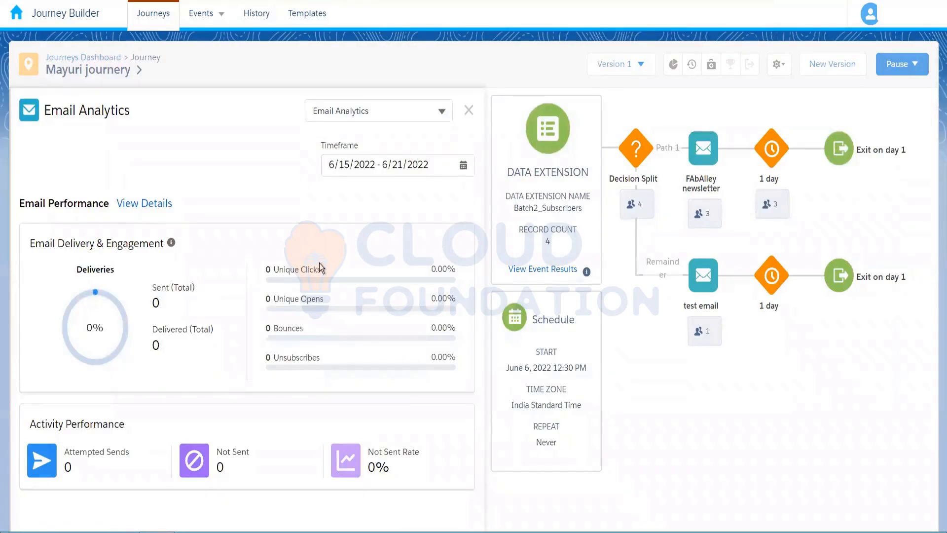
click(406, 159)
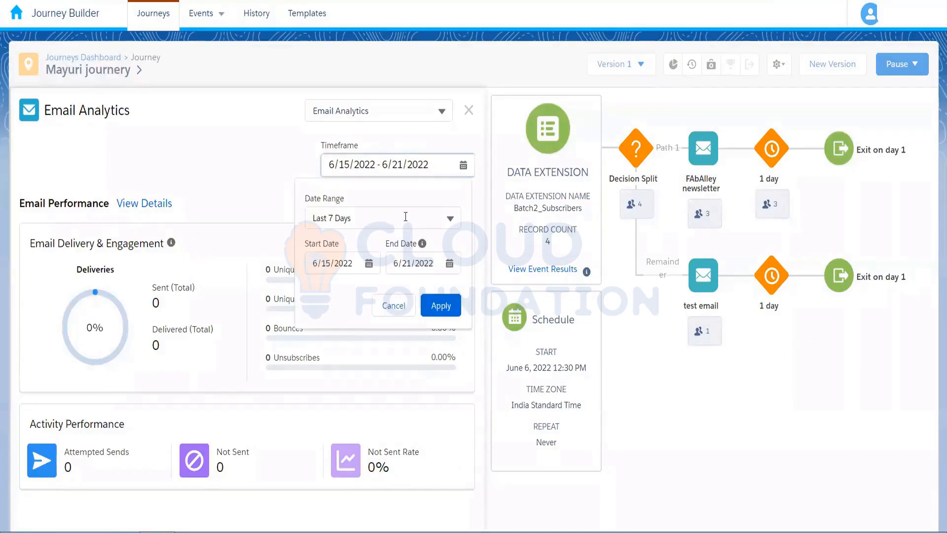
click(405, 216)
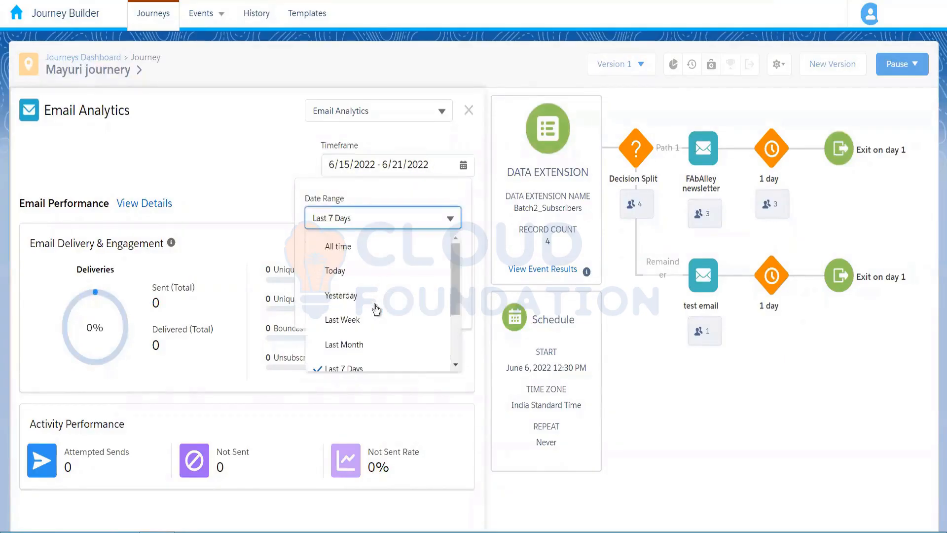
click(369, 253)
click(446, 255)
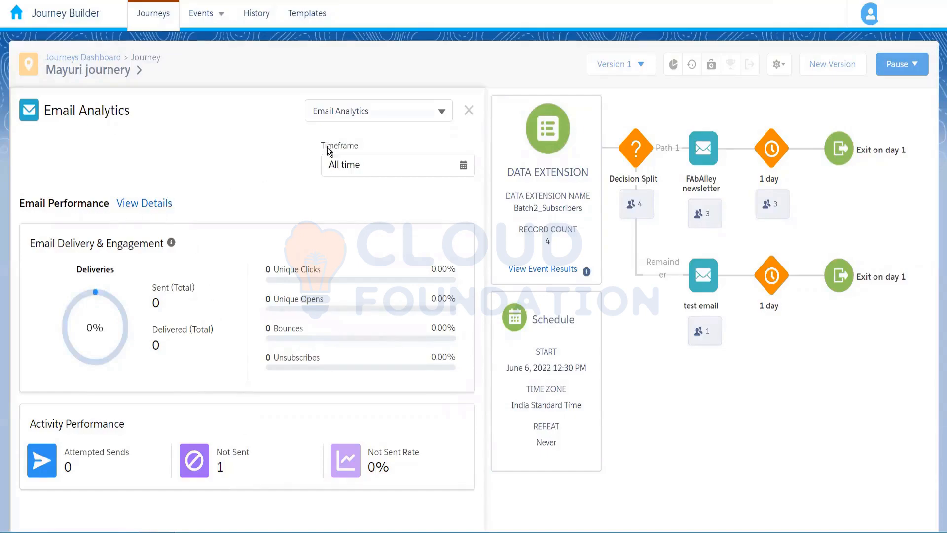
- Examine the detailed Email Performance report for the test email, and close the email analytics to return to the canvas
click(157, 204)
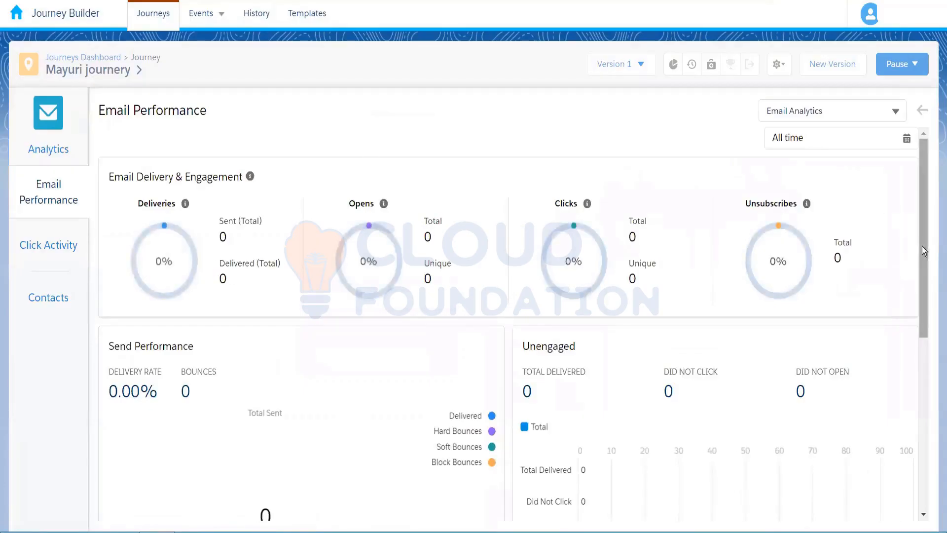
drag(922, 271, 934, 100)
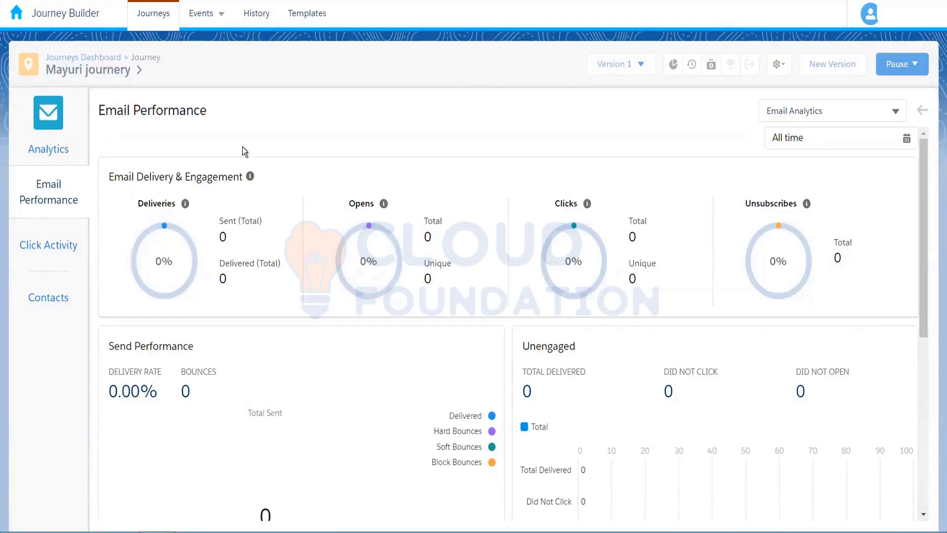
click(921, 112)
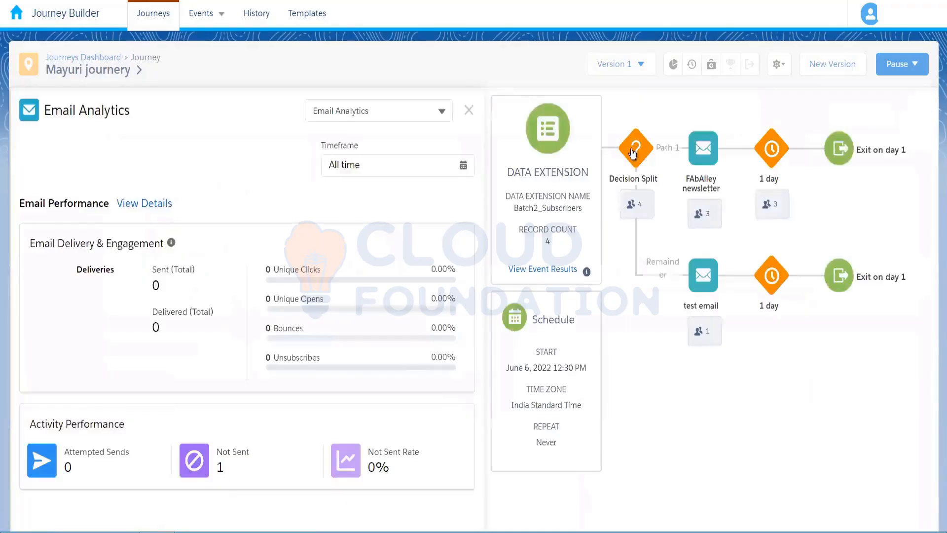
click(469, 111)
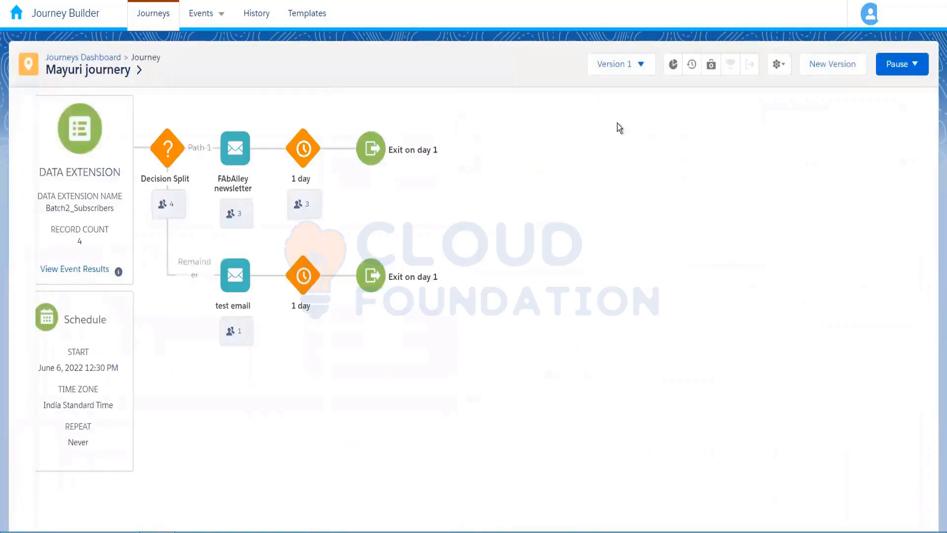
- Open the journey New Journey - June 20 2022 6.40 PM from the Journeys Dashboard and start a goal definition for its Version 6
click(108, 58)
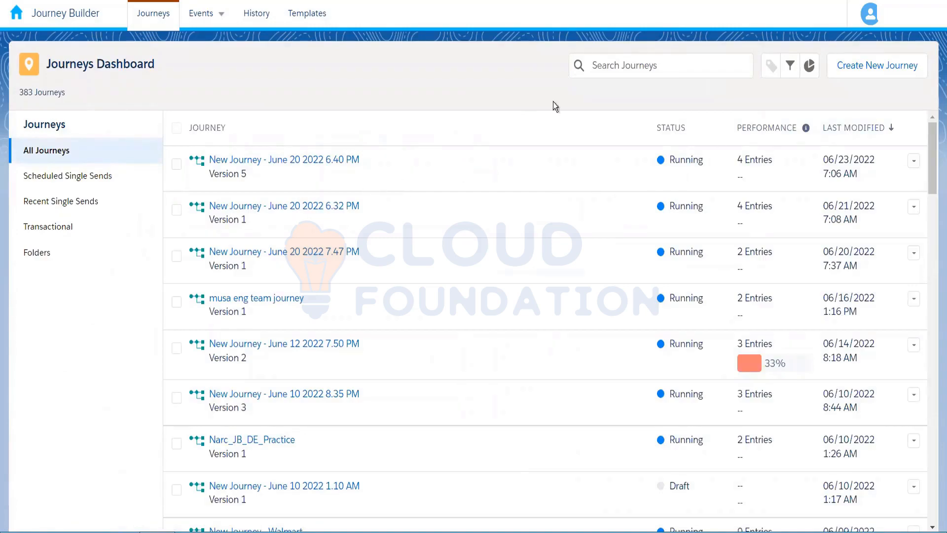
click(320, 159)
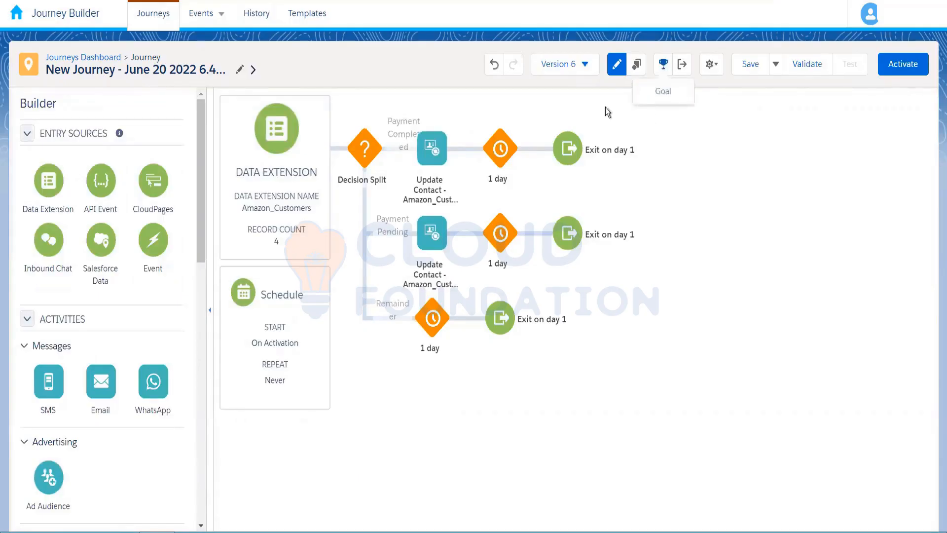
click(665, 65)
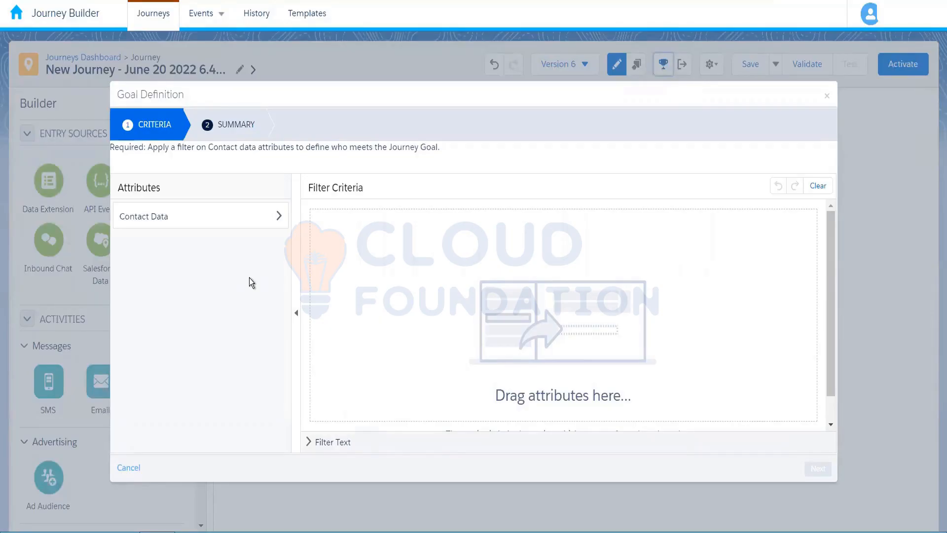
- Find the Amazon Customer Data Model in the goal's Contact Data and open the attributes of Amazon_Customers
click(257, 215)
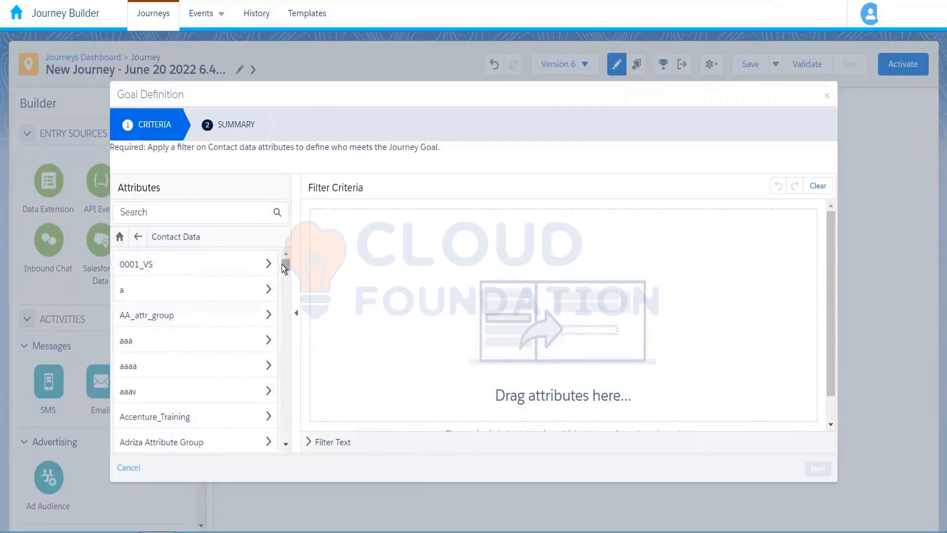
drag(285, 268, 291, 332)
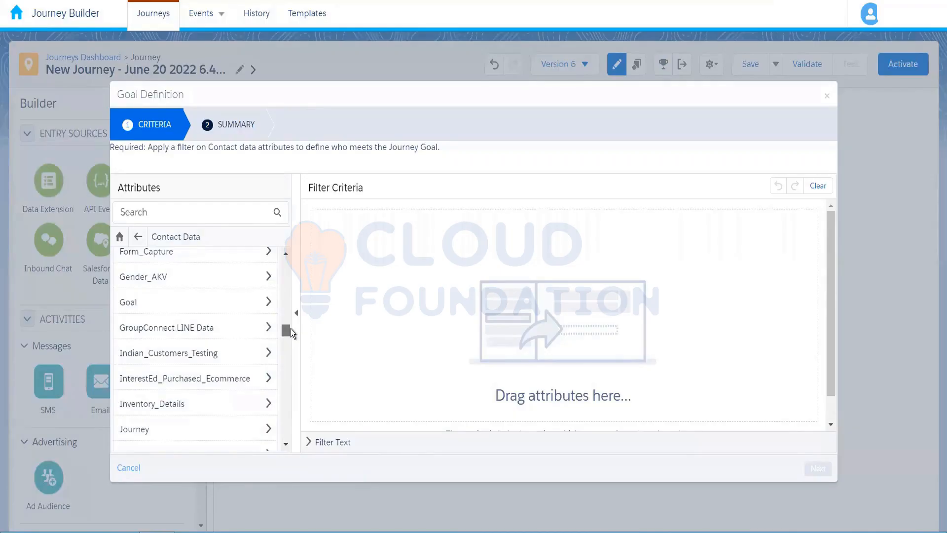
key(ctrl+f)
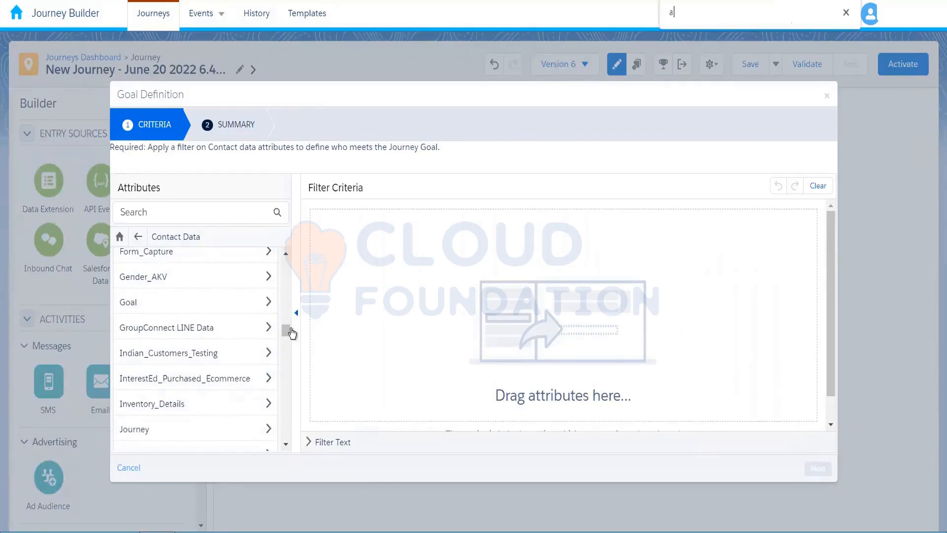
text(amaz)
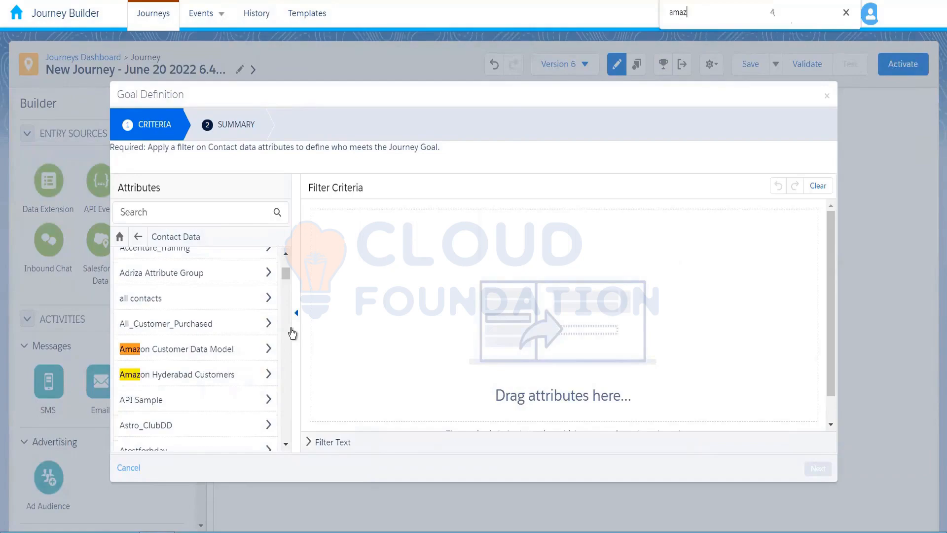
click(219, 355)
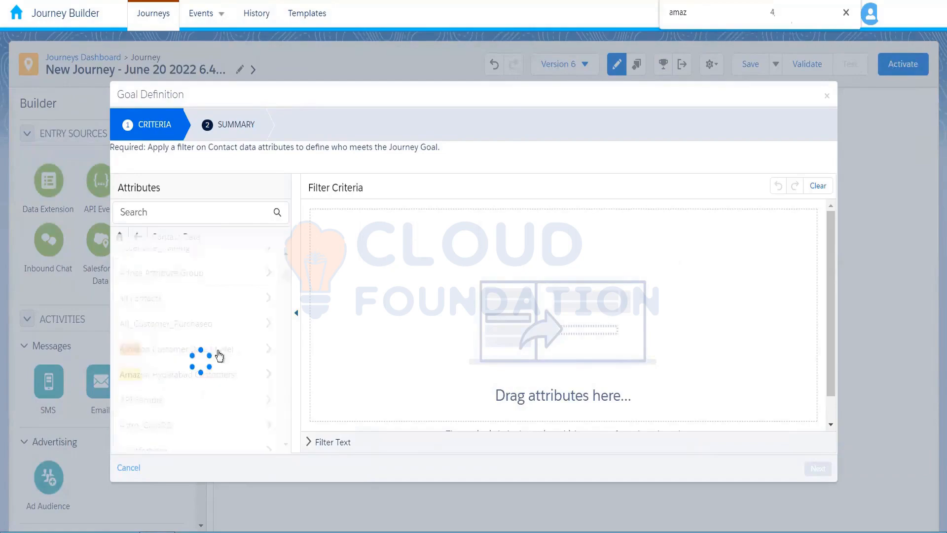
click(225, 273)
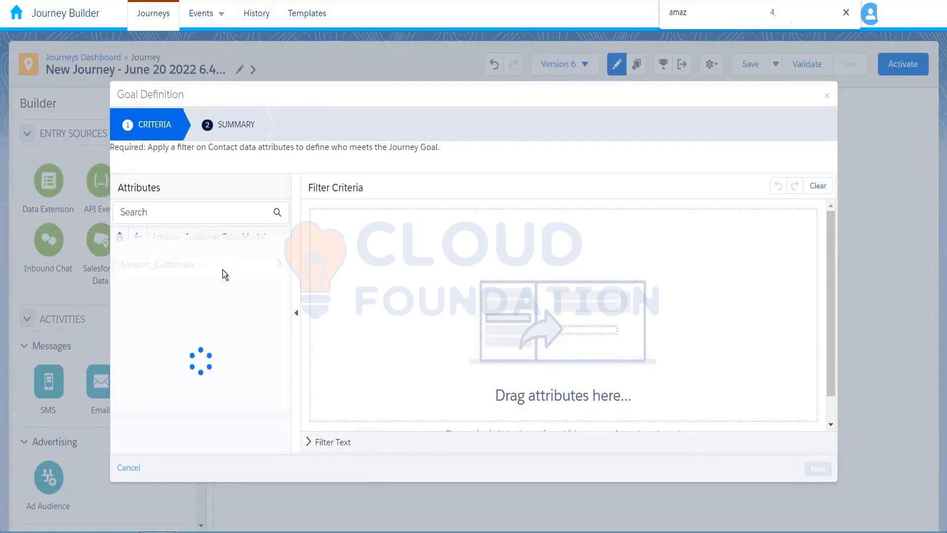
scroll(276, 372, down, 2)
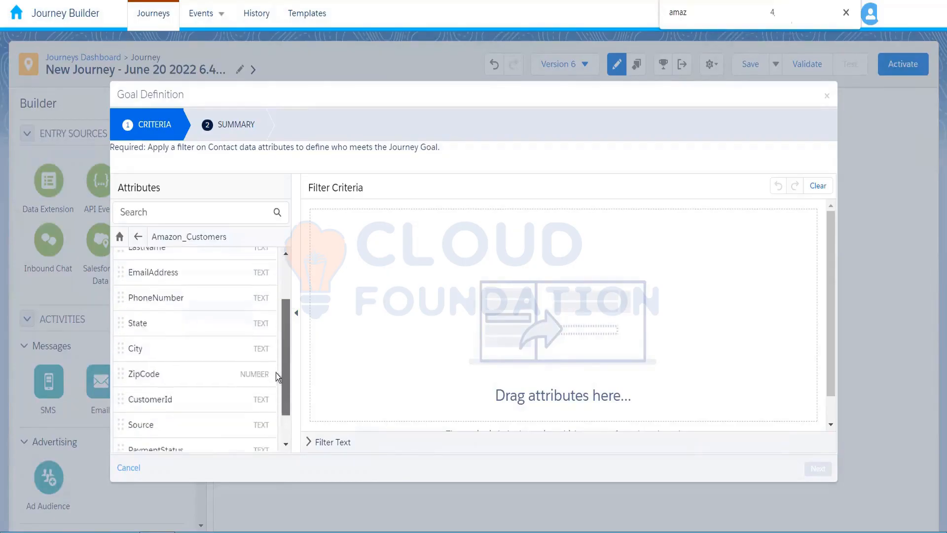
scroll(276, 372, down, 2)
- Add the goal filter criterion PaymentStatus equal Complete
drag(197, 412, 469, 232)
click(483, 216)
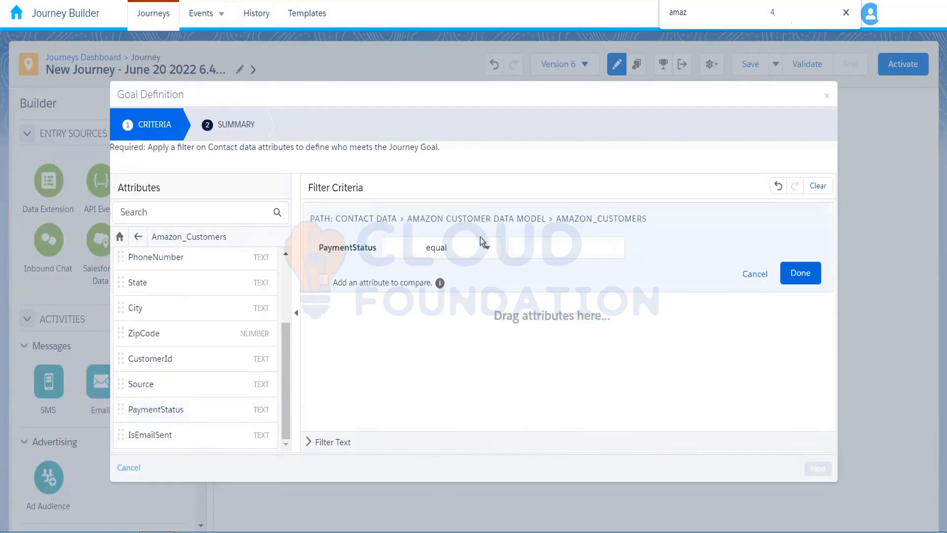
click(513, 249)
text(Comple)
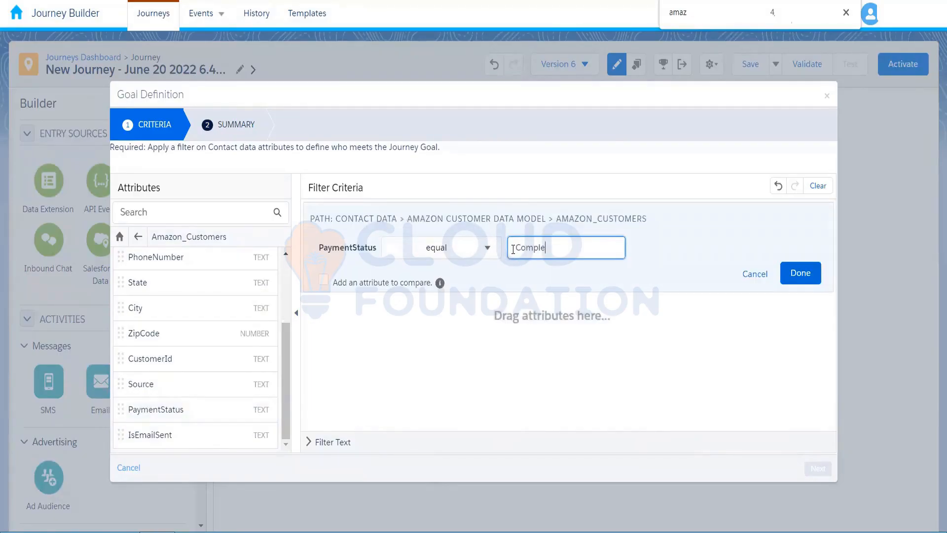
text(te)
click(492, 353)
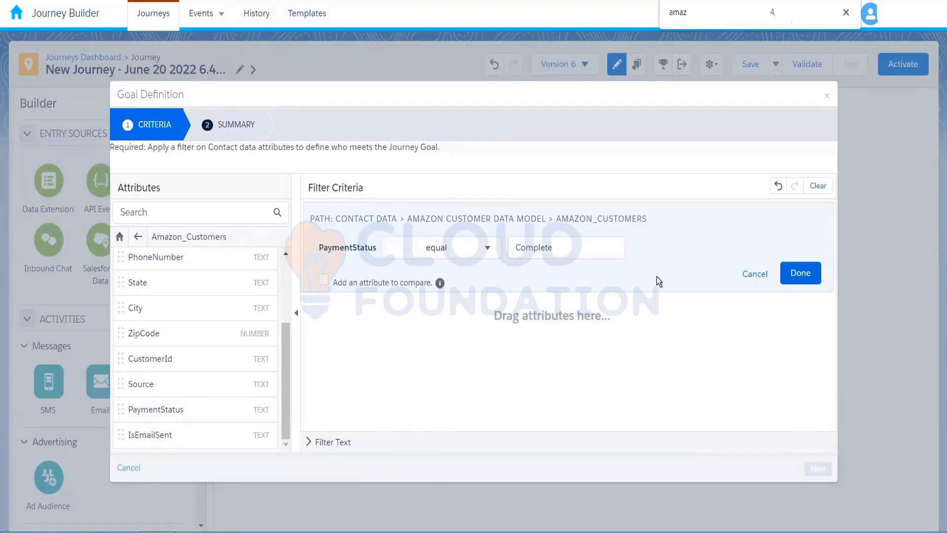
click(806, 272)
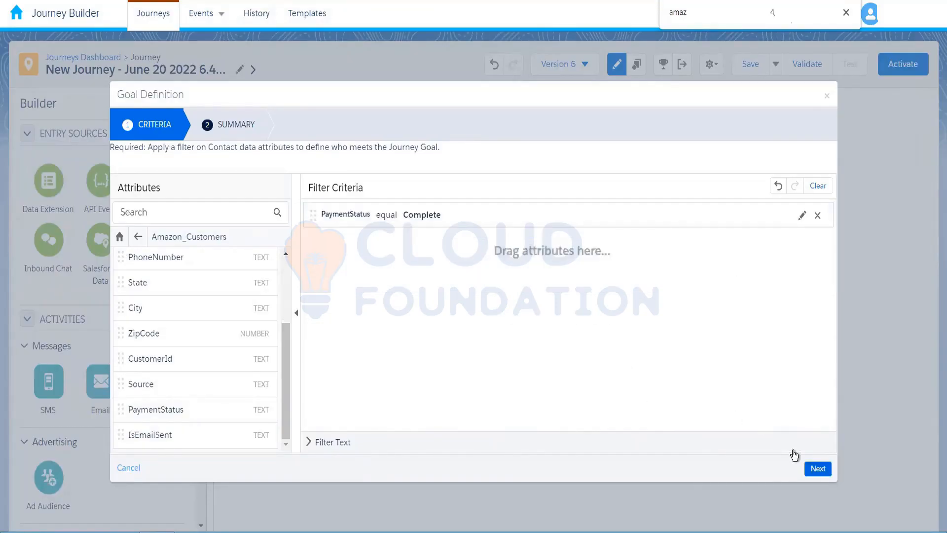
- Proceed to the goal summary and set the target to 100 % of the population
click(817, 469)
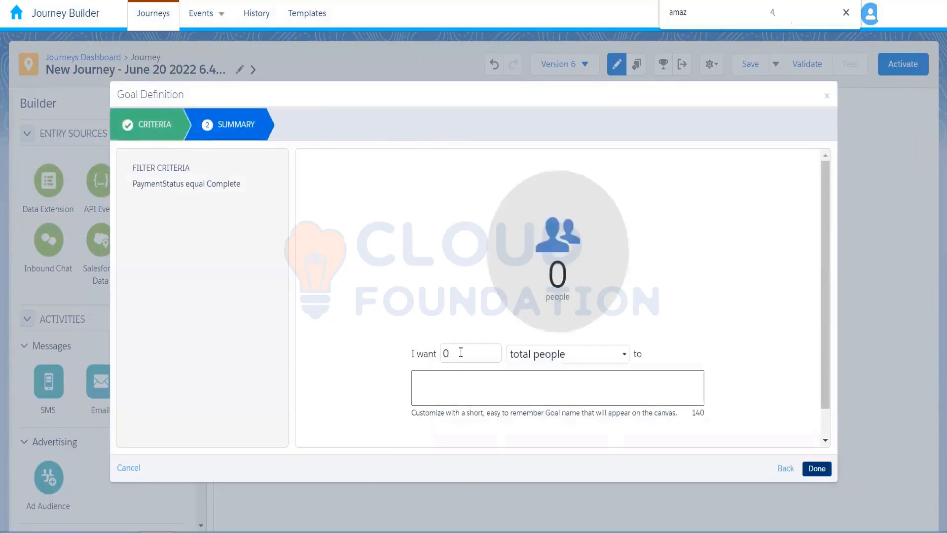
click(461, 351)
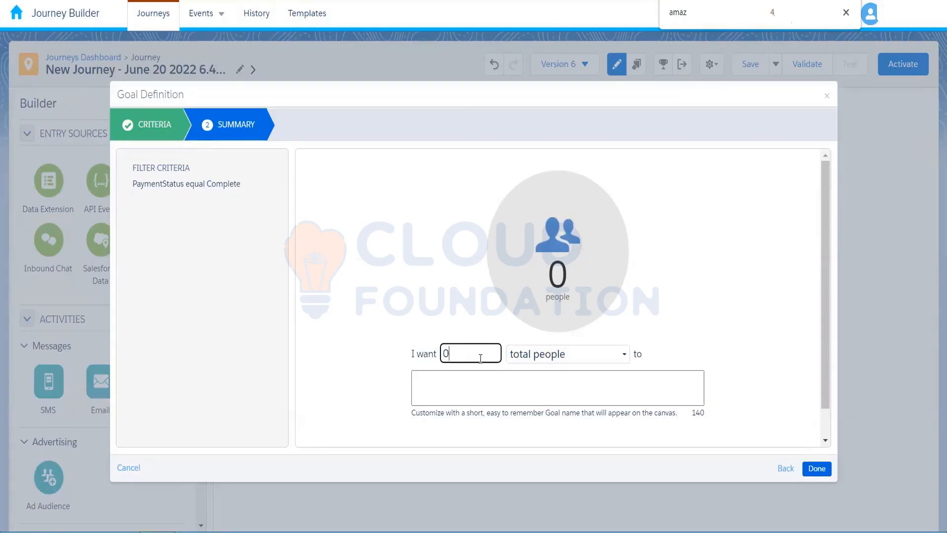
click(617, 356)
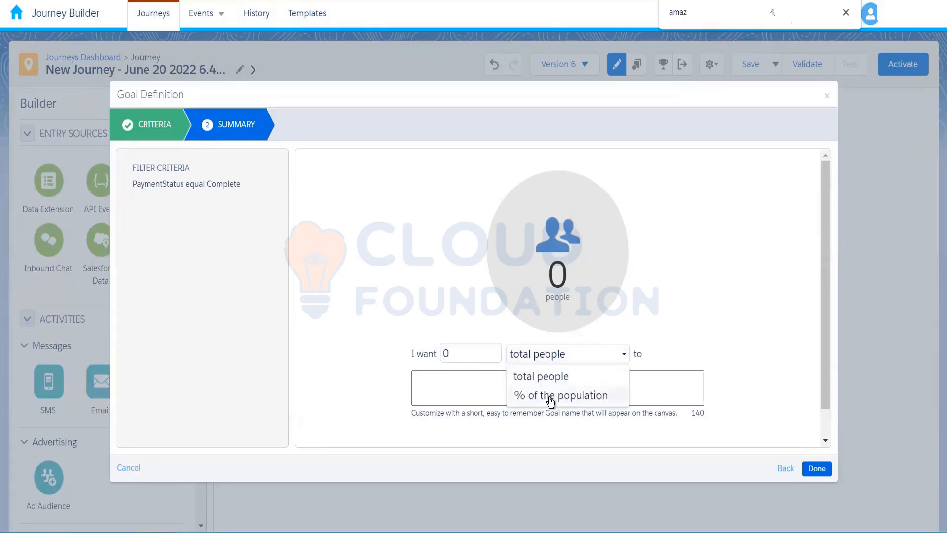
click(551, 398)
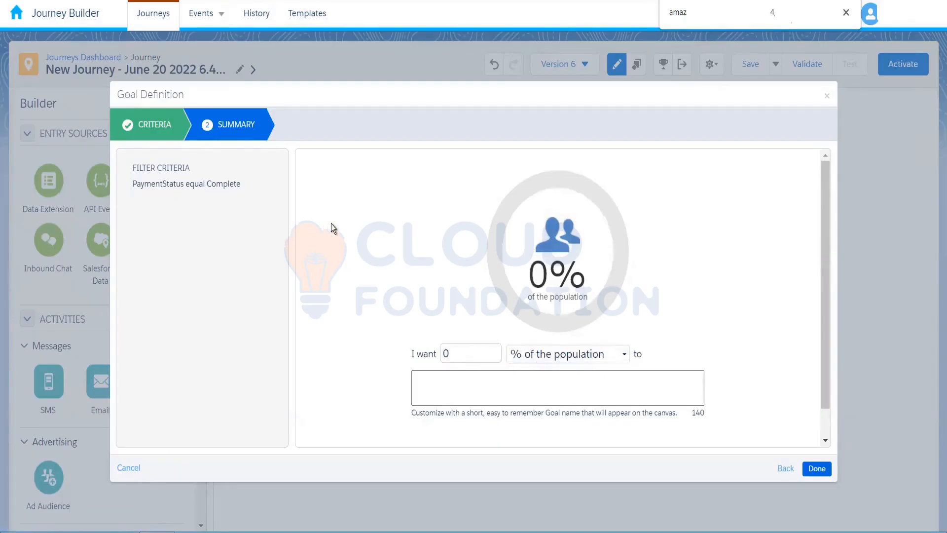
click(459, 360)
click(433, 303)
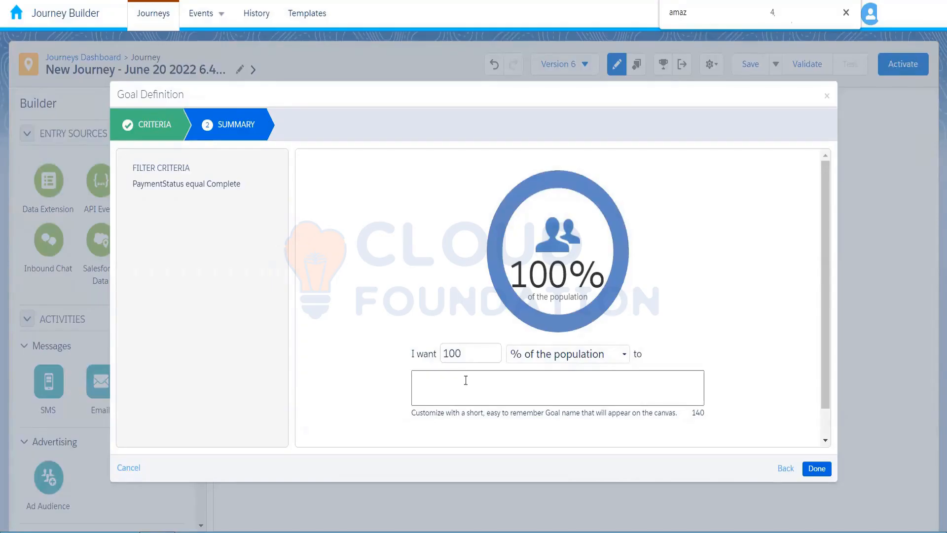
- Save the goal definition with its exit option left unticked, and reopen the goal
drag(827, 327, 824, 395)
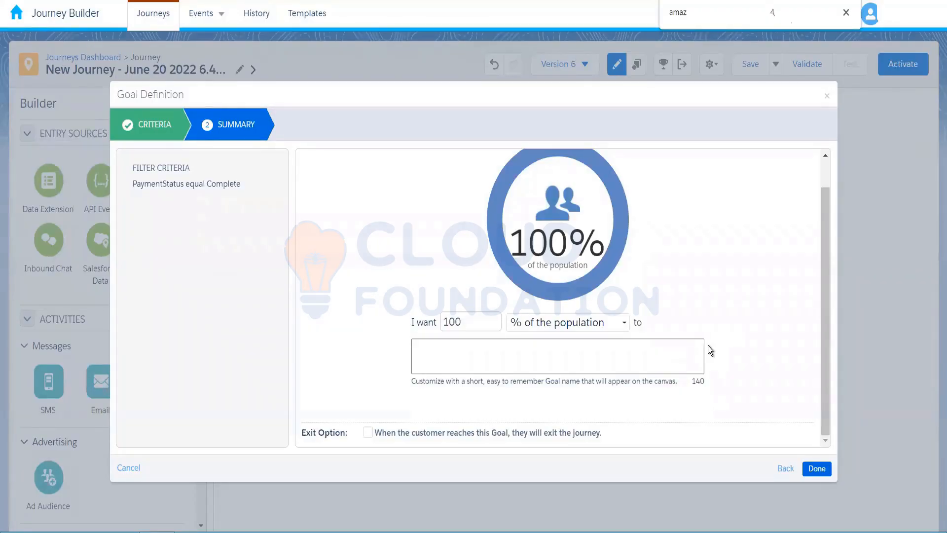
click(820, 471)
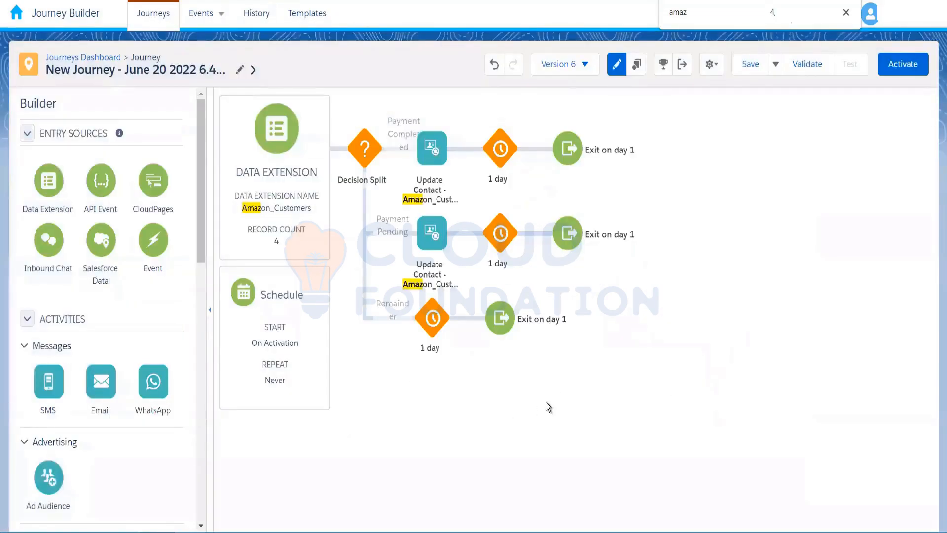
click(663, 64)
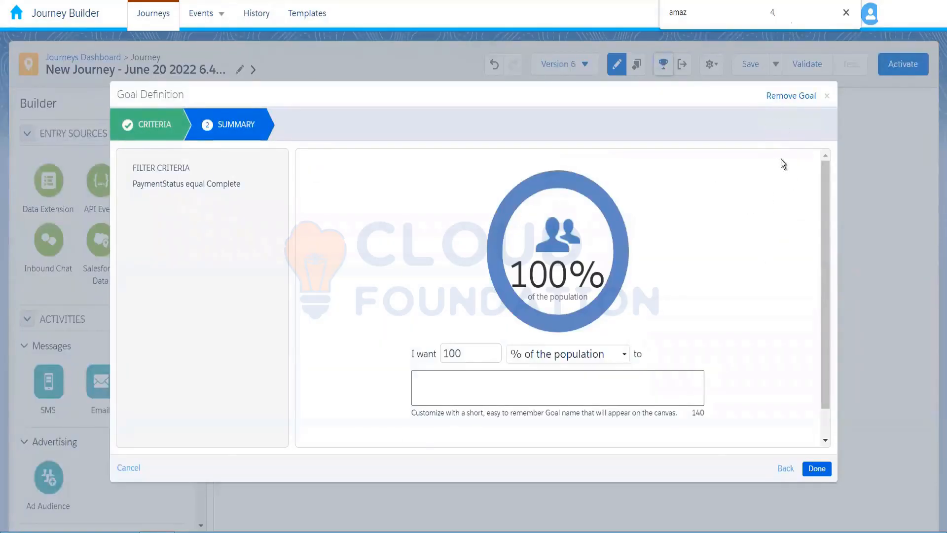
- Confirm the goal definition and open Email Studio in a duplicate of the journey's browser tab
click(818, 473)
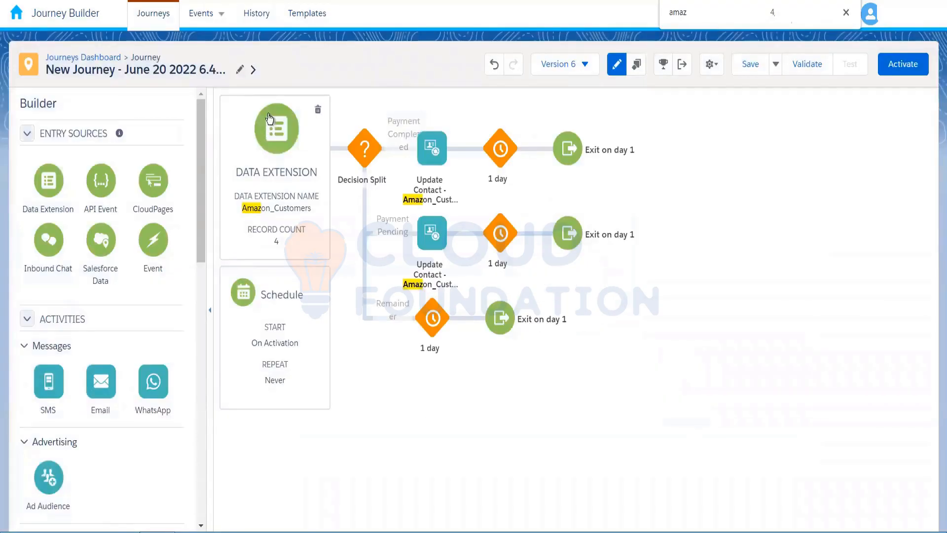
right_click(82, 1)
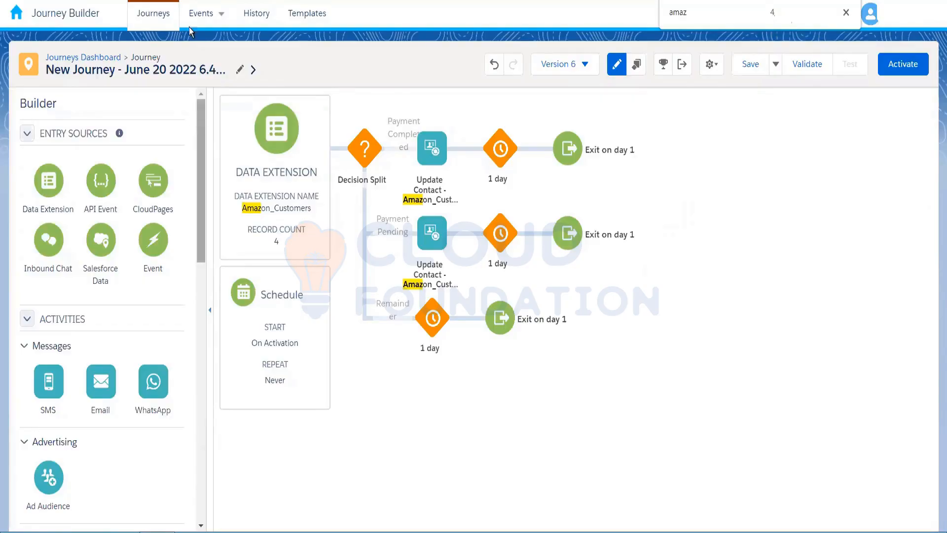
key(F5)
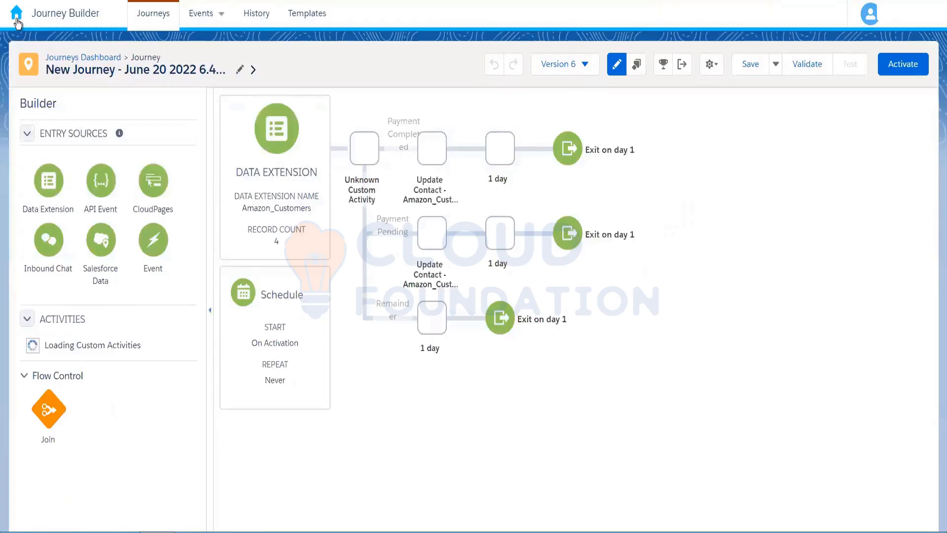
mouse_move(260, 79)
mouse_move(27, 87)
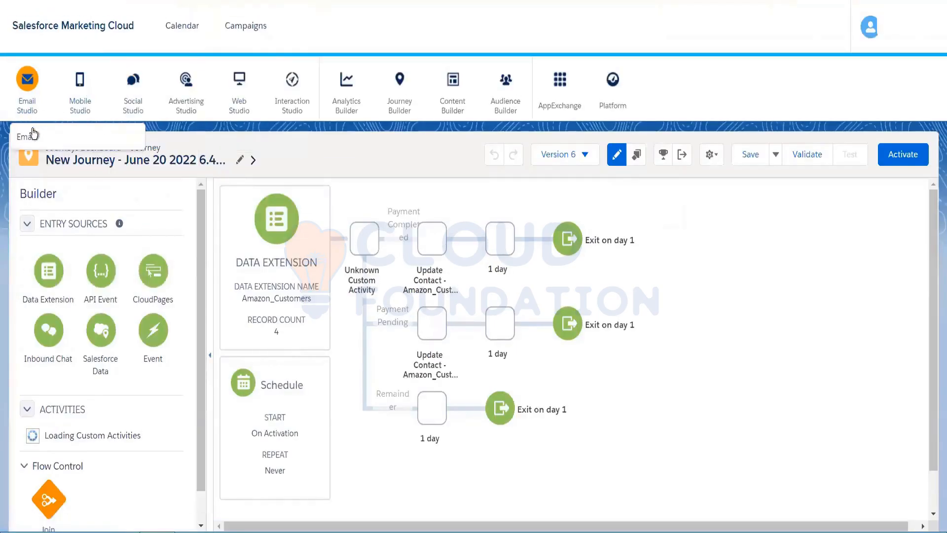
click(37, 140)
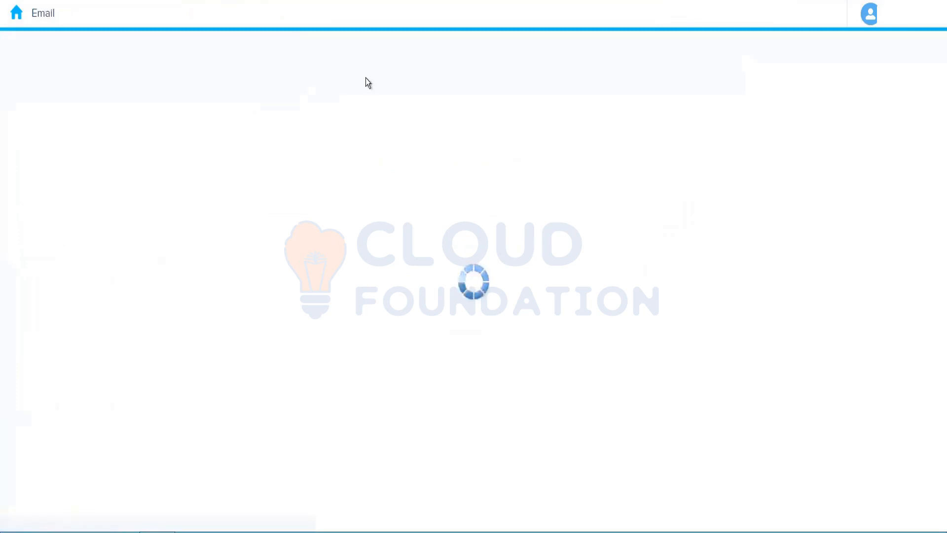
- Open the Amazon_Customers data extension from its 004 folder under Data Extensions and view its records
click(220, 14)
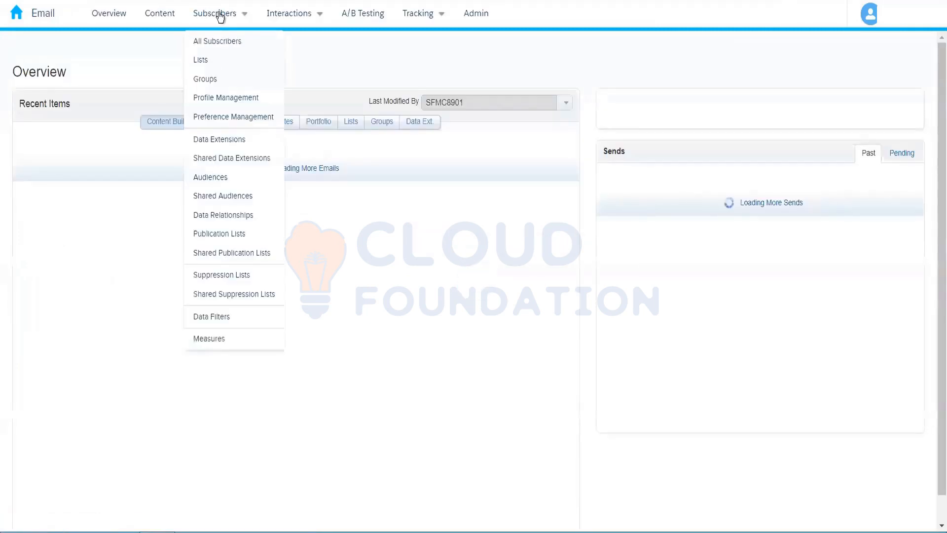
click(225, 139)
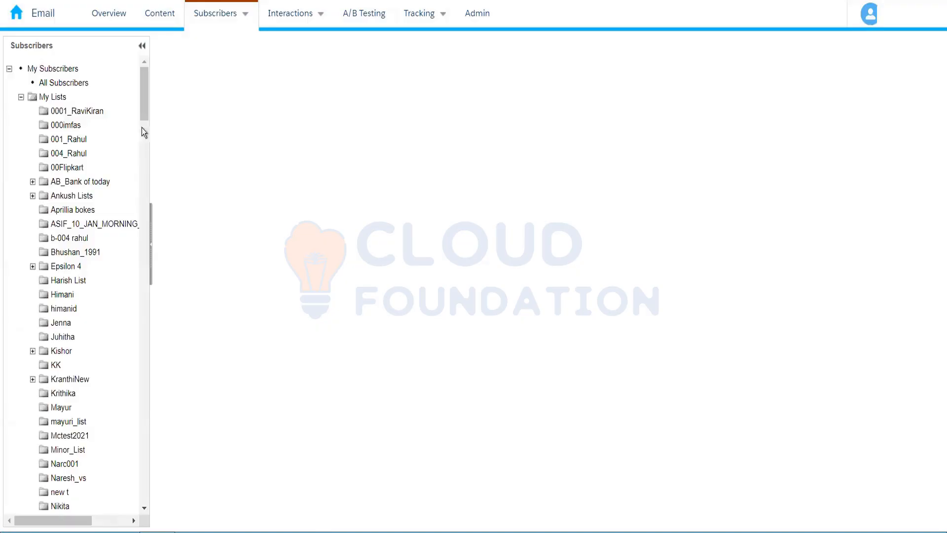
drag(144, 105, 152, 232)
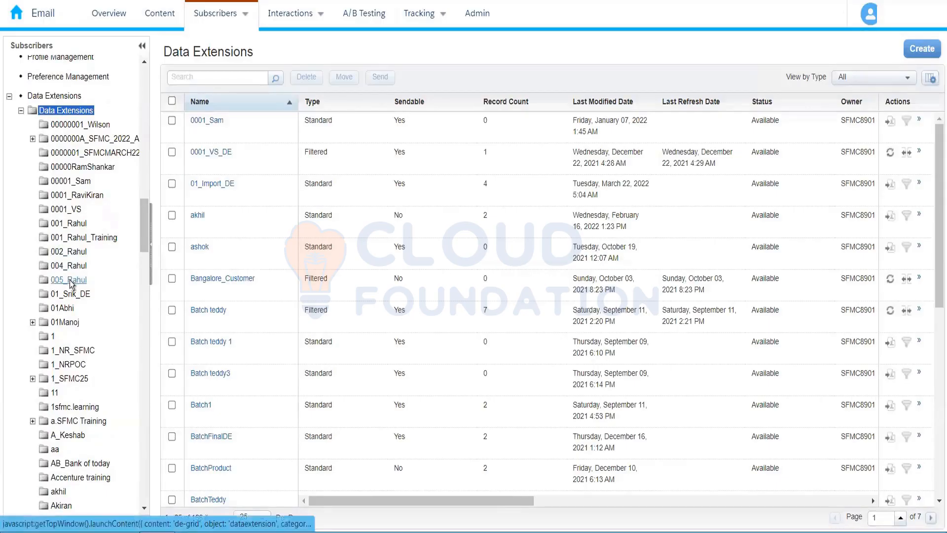
click(69, 266)
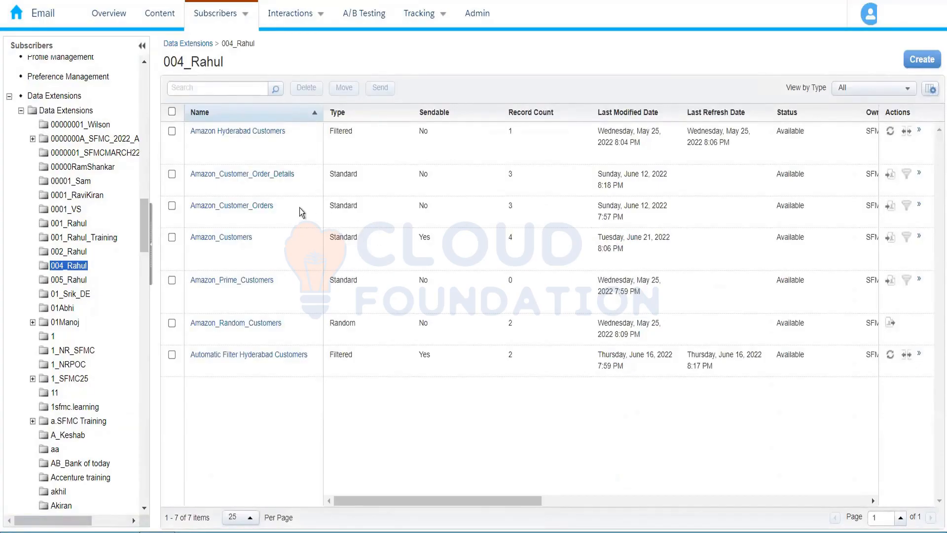
click(224, 239)
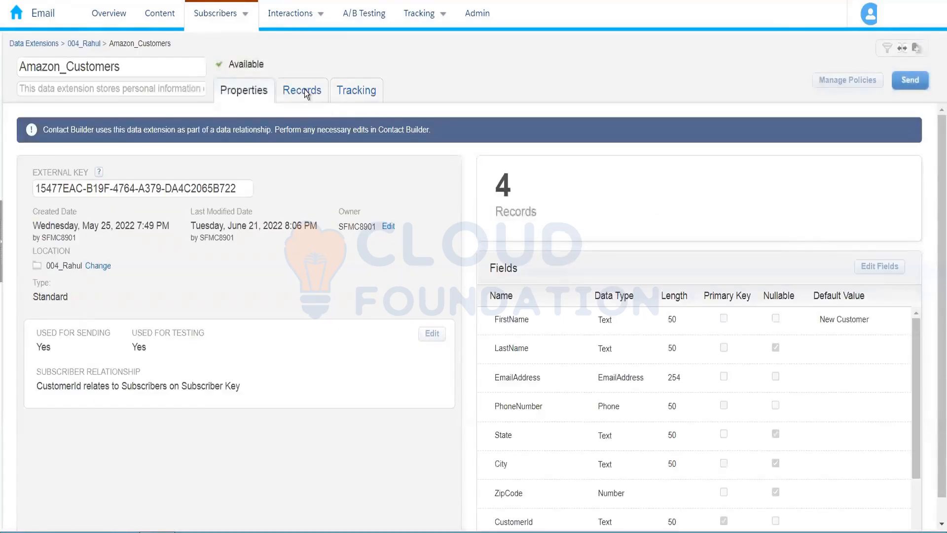
click(304, 91)
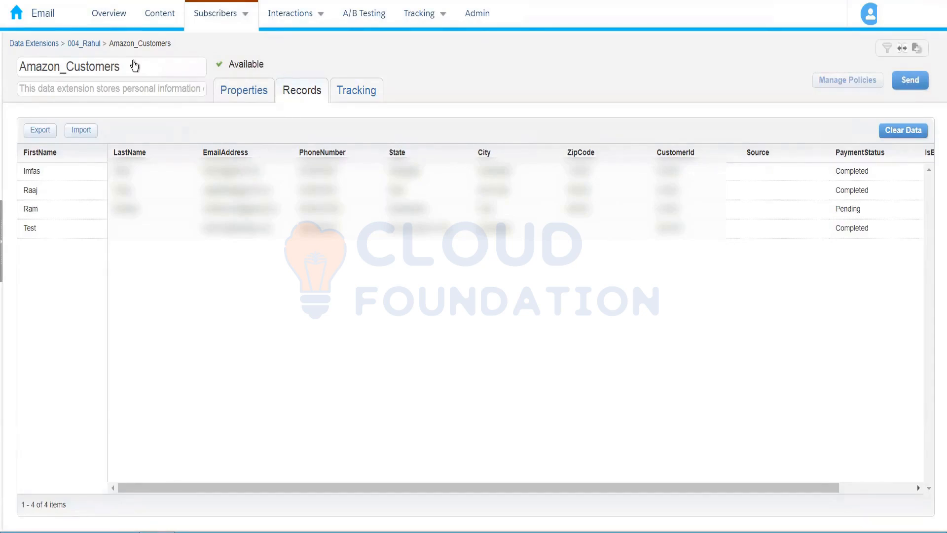
- Return to Version 6 of the journey and delete the Decision Split together with all its paths
click(148, 1)
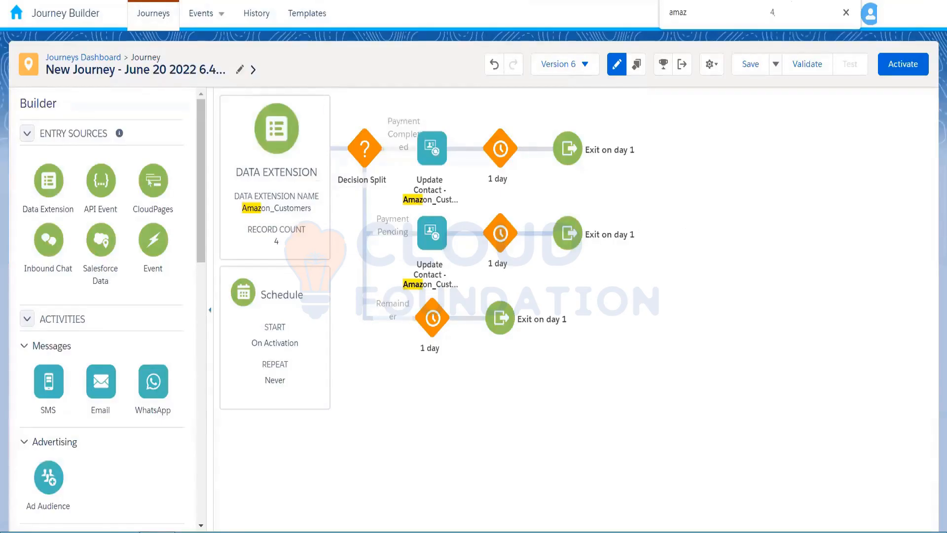
key(ctrl+Tab)
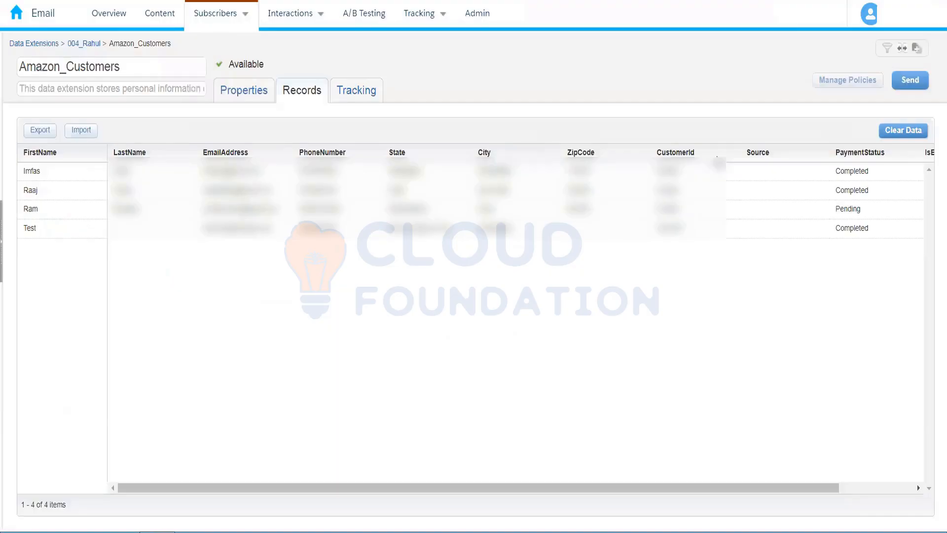
right_click(64, 0)
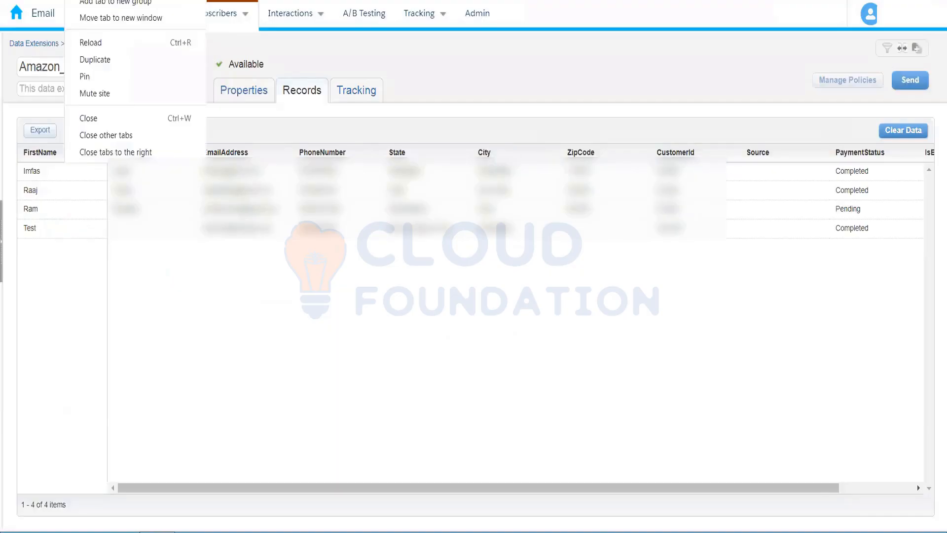
click(65, 0)
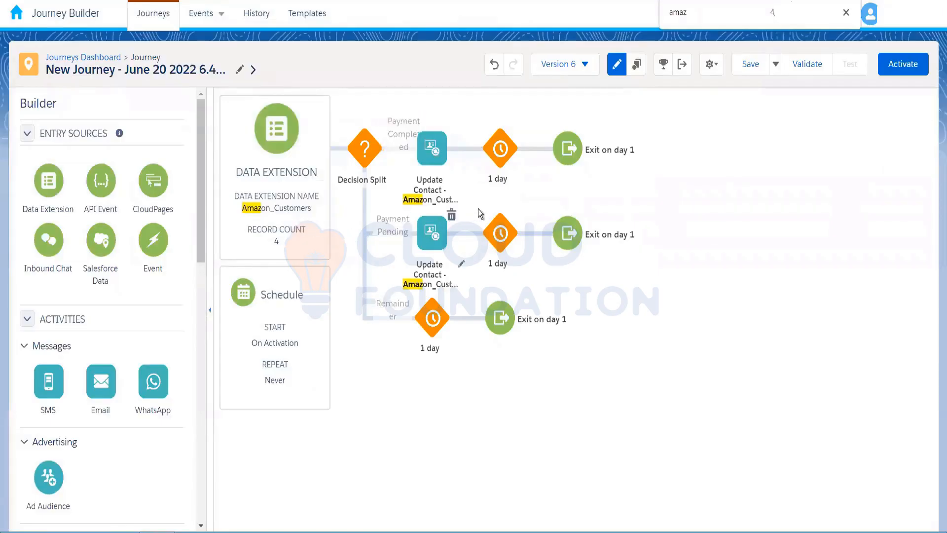
mouse_move(371, 146)
click(385, 132)
click(481, 166)
- Add a Random Split directly after the Amazon_Customers entry source and save the journey
drag(197, 232, 198, 415)
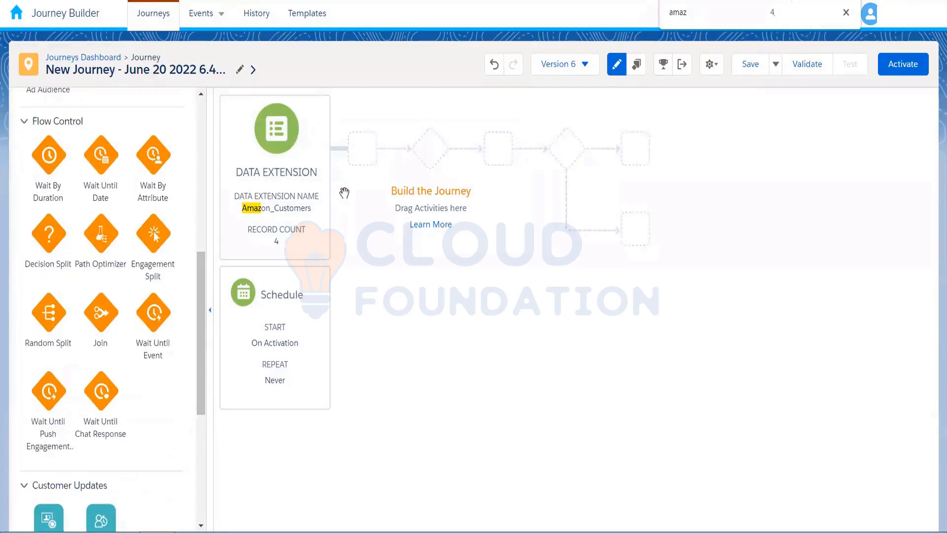
drag(344, 193, 351, 146)
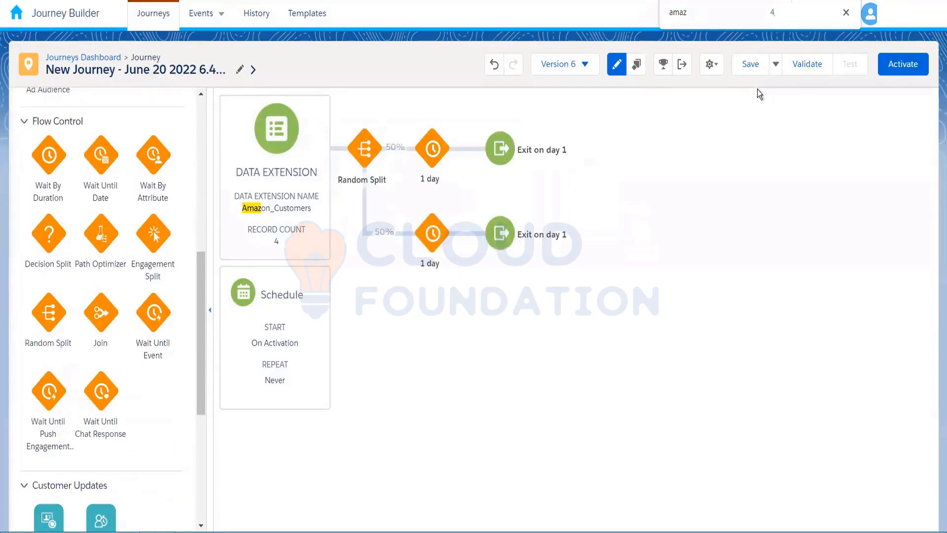
click(751, 64)
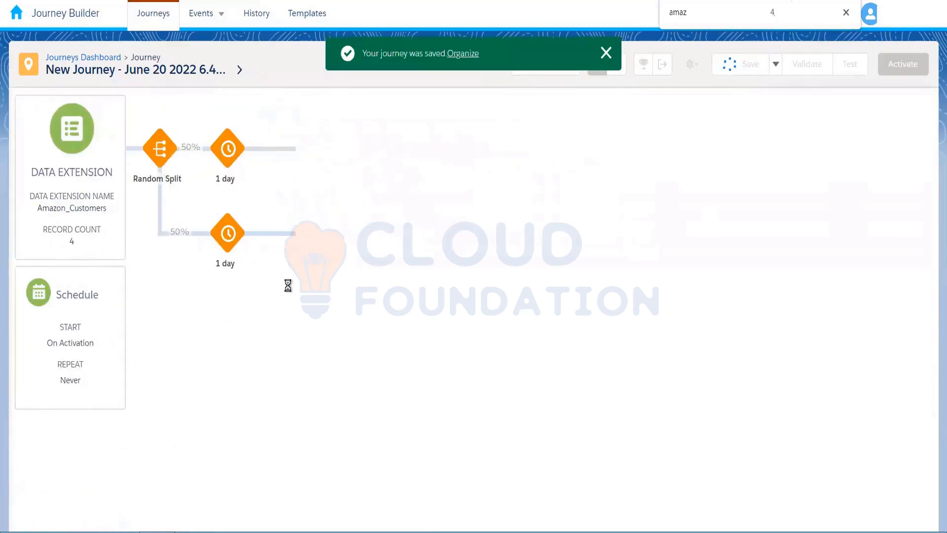
click(607, 53)
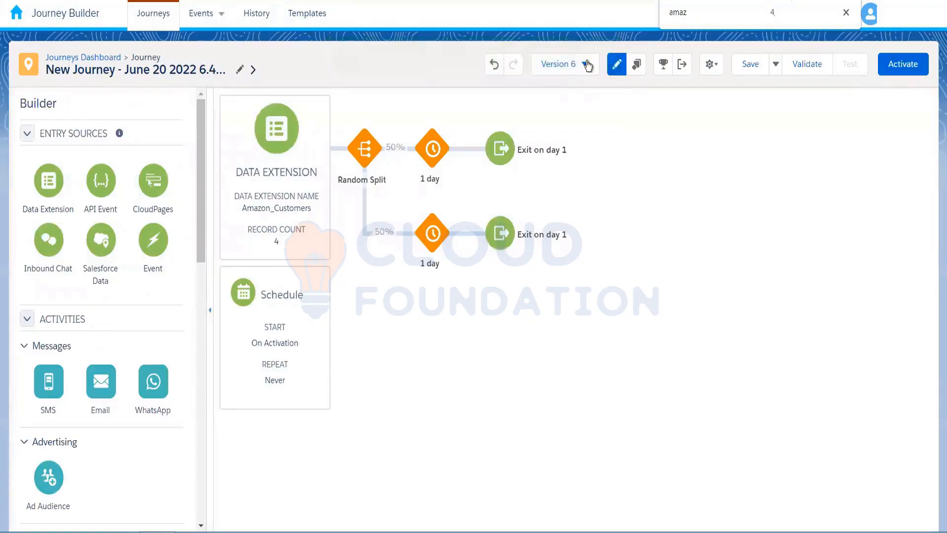
- Check the status of the journey's versions and add a Wait By Duration activity before the Random Split
click(587, 65)
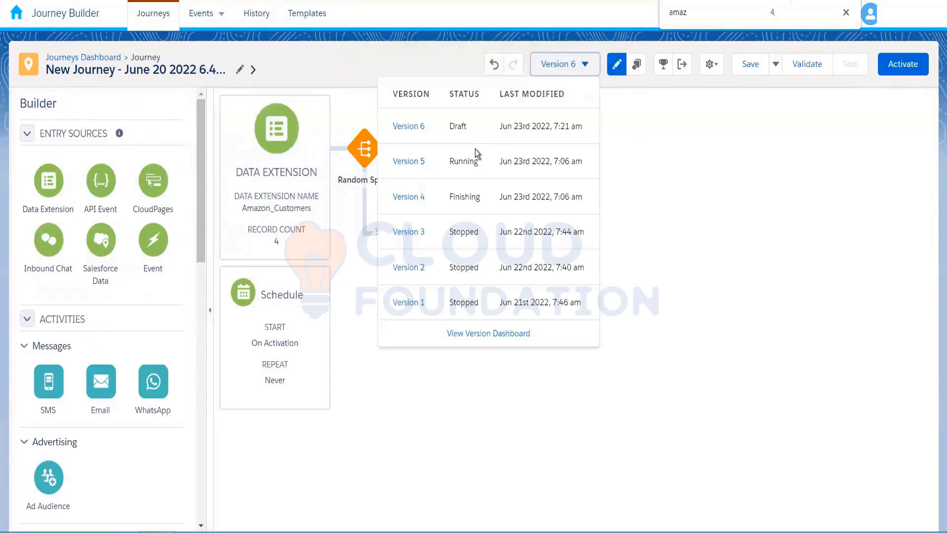
click(340, 385)
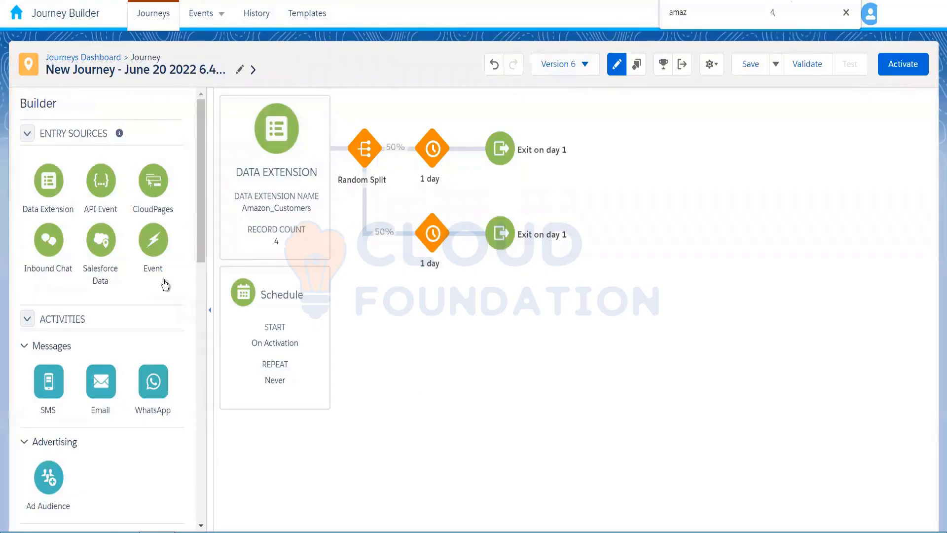
drag(200, 236, 196, 385)
drag(252, 173, 342, 150)
mouse_move(375, 159)
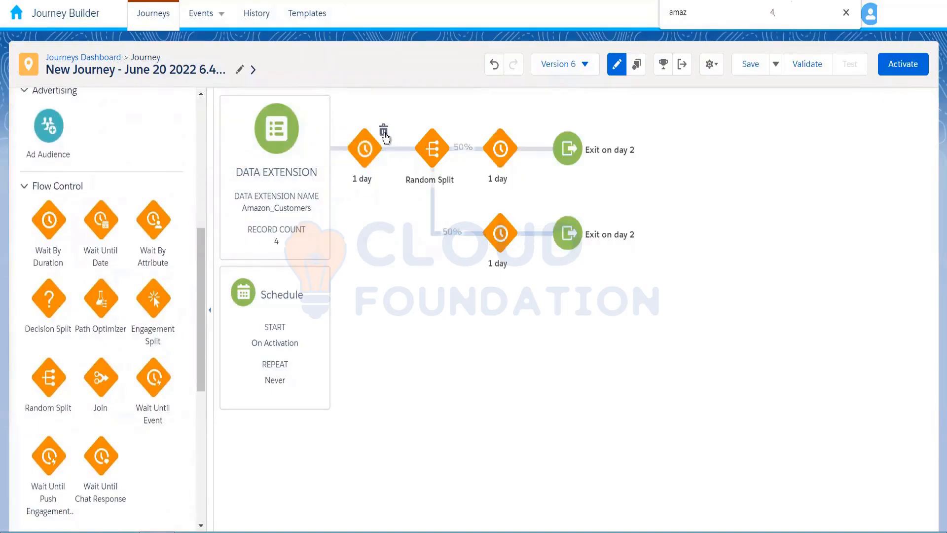
- Set the wait before the Random Split to 1 minute and save the journey
click(375, 149)
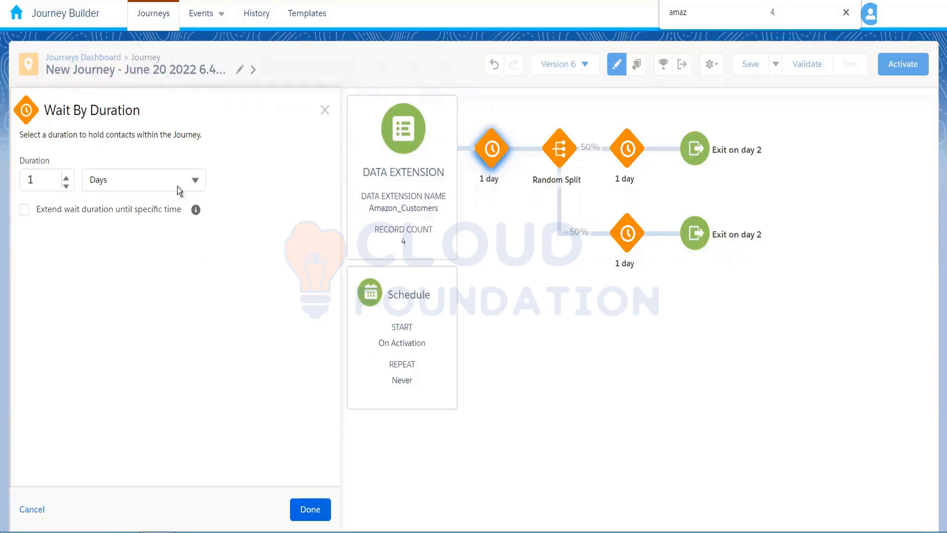
click(164, 180)
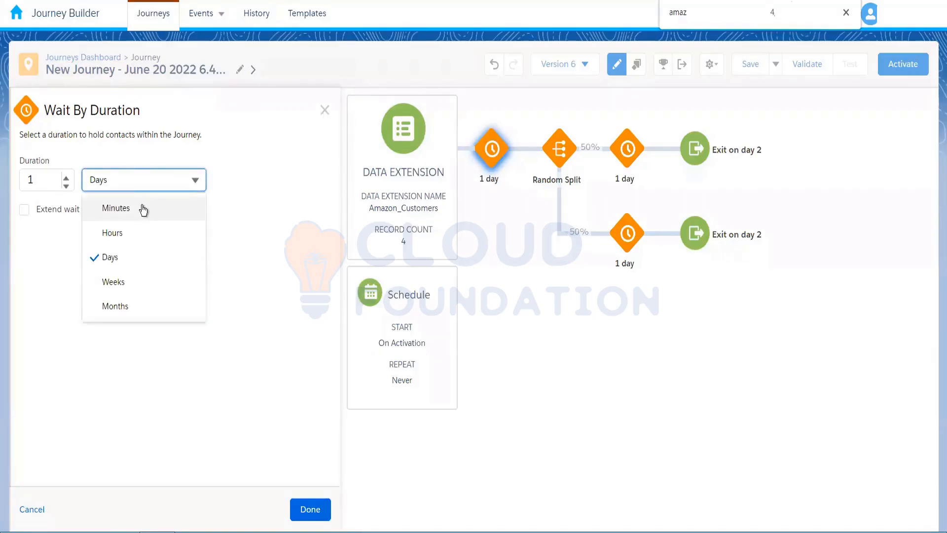
click(143, 207)
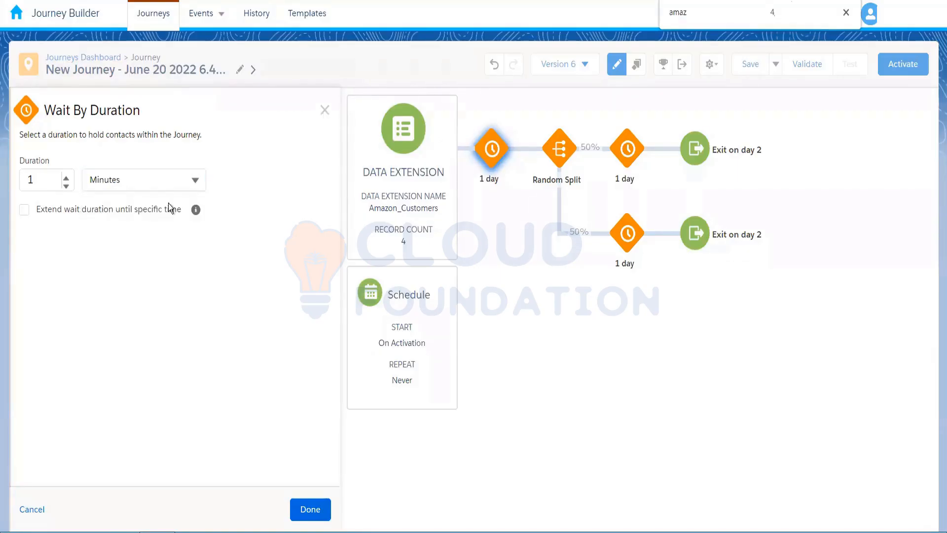
click(320, 510)
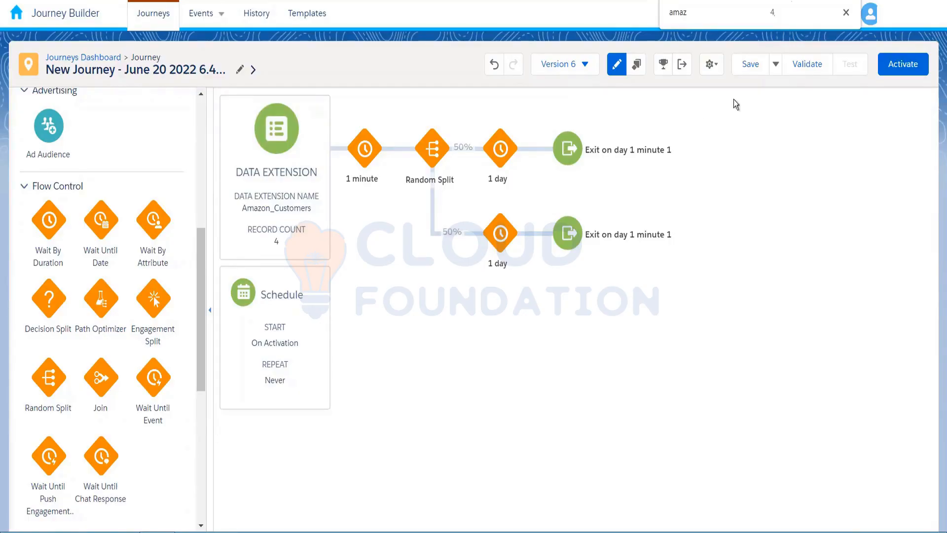
click(750, 67)
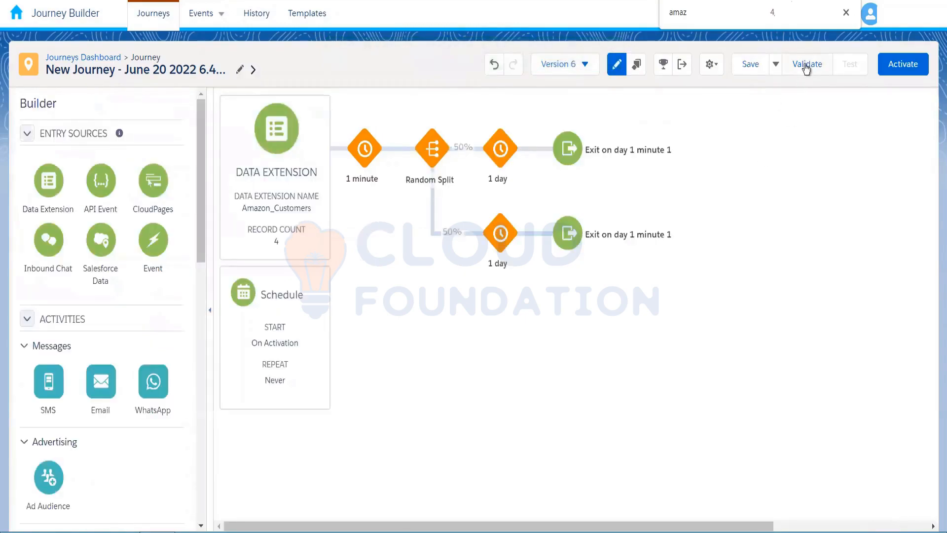
- Open Version 5 of the journey and stop only this version, ejecting its contacts
click(575, 65)
click(422, 162)
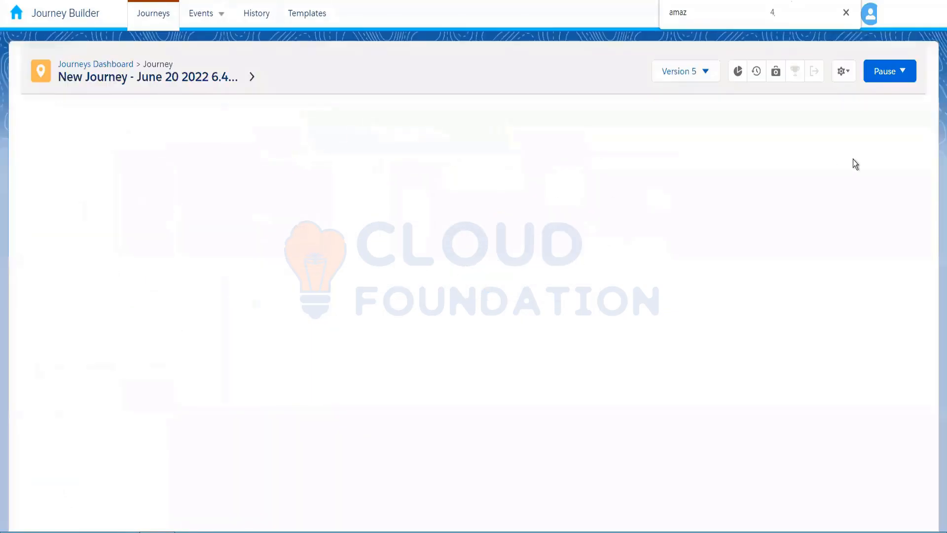
click(902, 72)
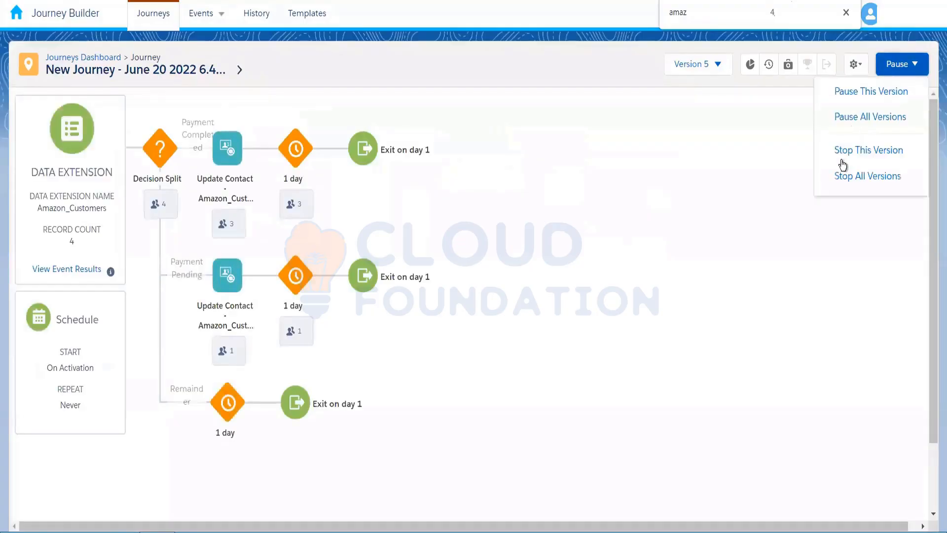
click(865, 154)
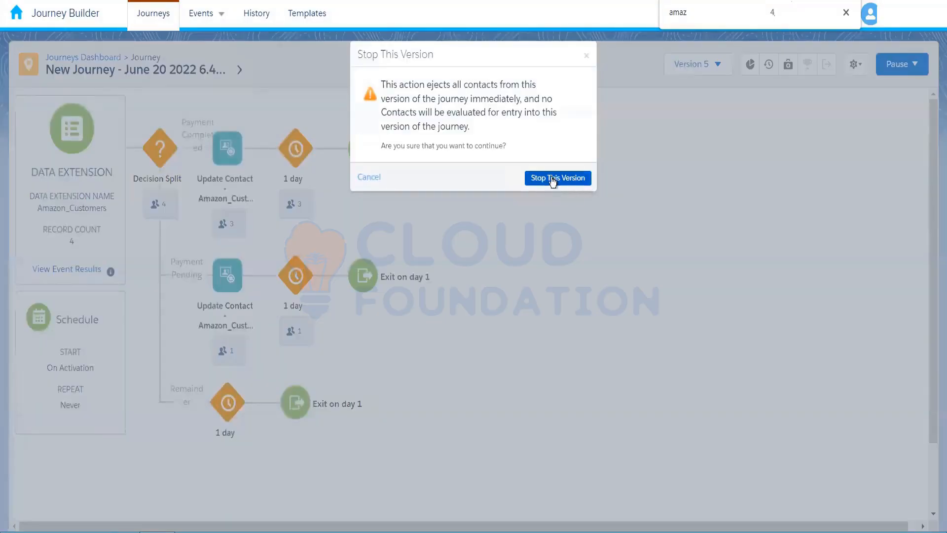
click(589, 179)
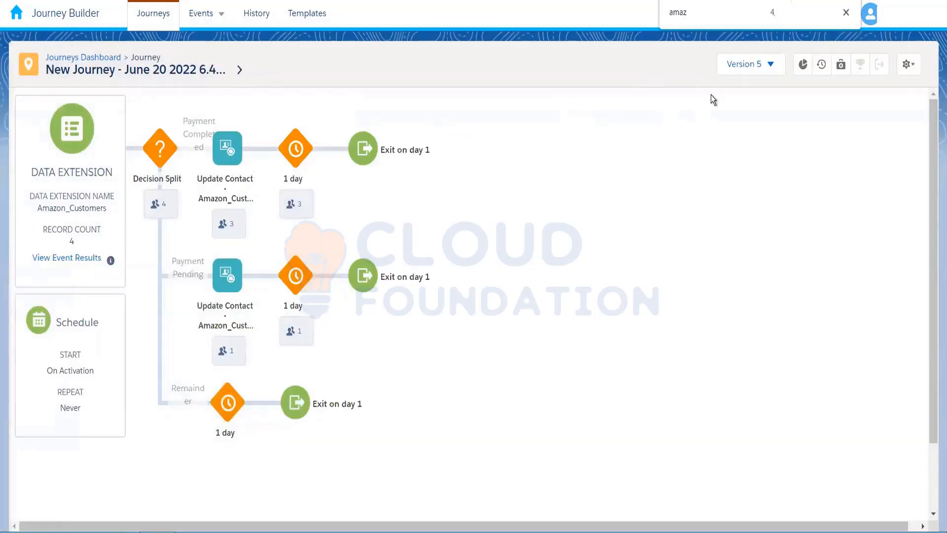
- Switch back to Version 6, validate the journey and return it to draft
click(760, 65)
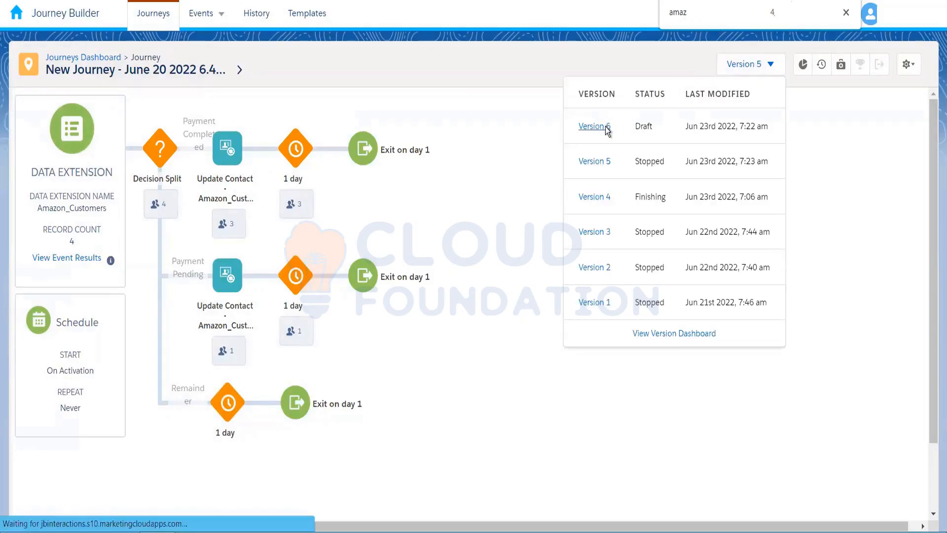
click(606, 129)
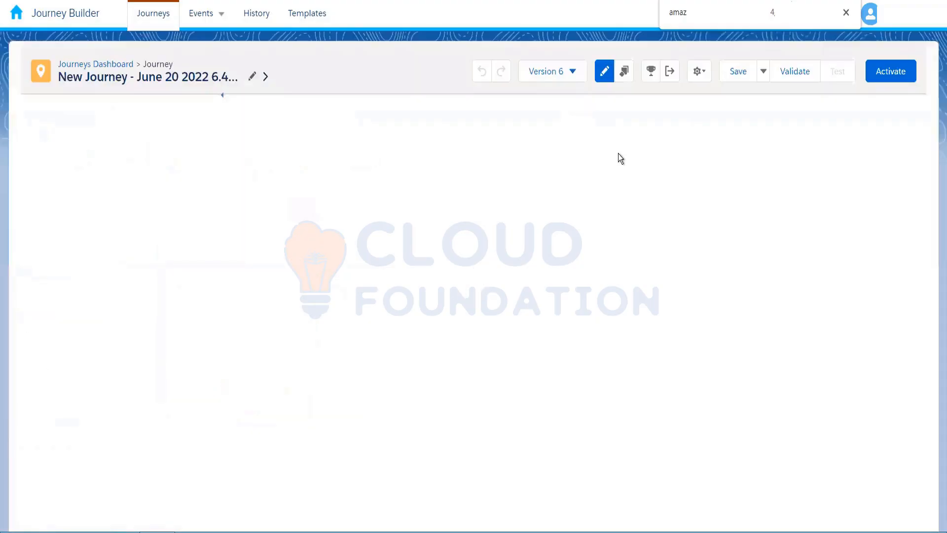
click(819, 66)
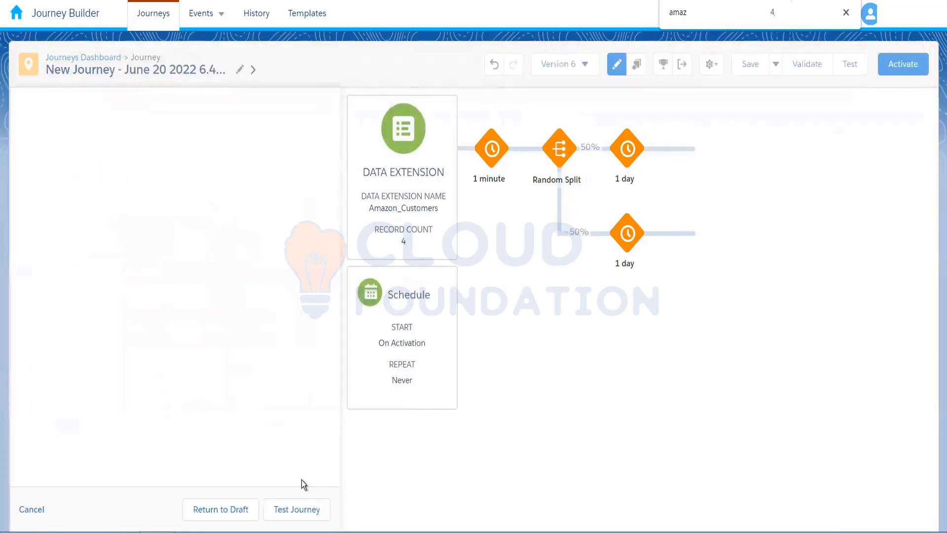
click(240, 514)
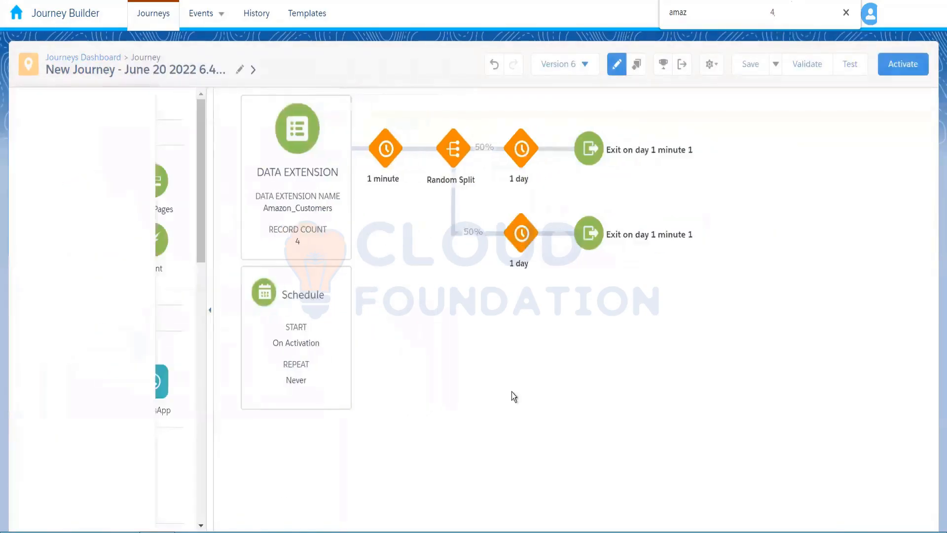
- Activate Version 6 of the journey and return to its canvas
click(901, 64)
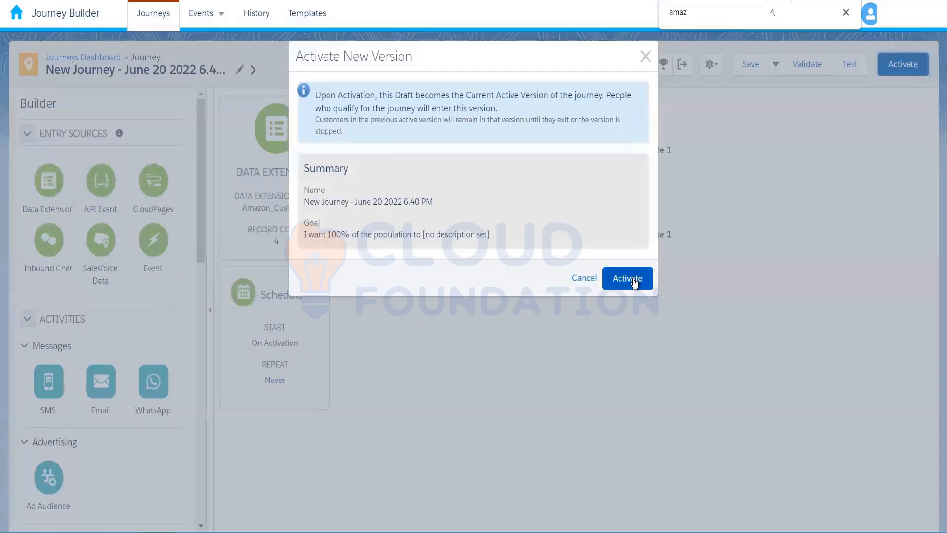
click(626, 279)
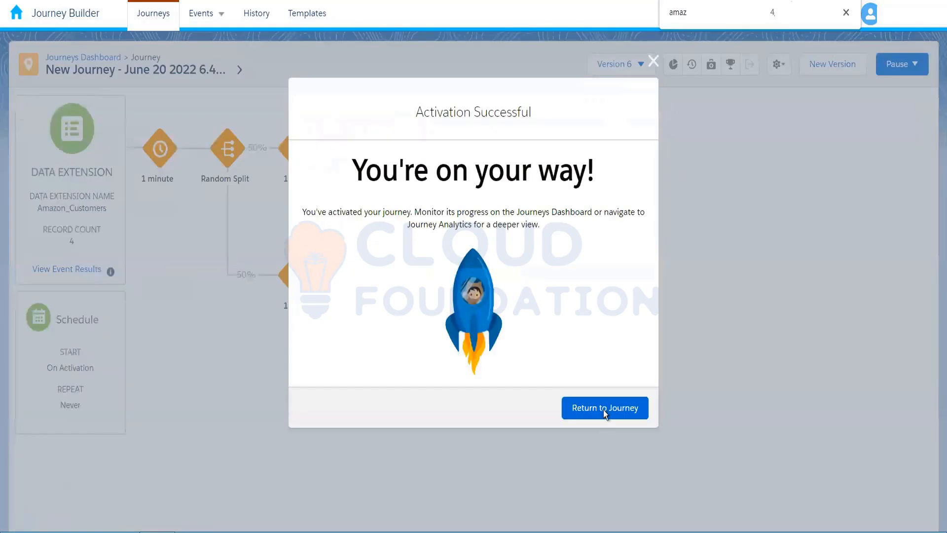
click(605, 408)
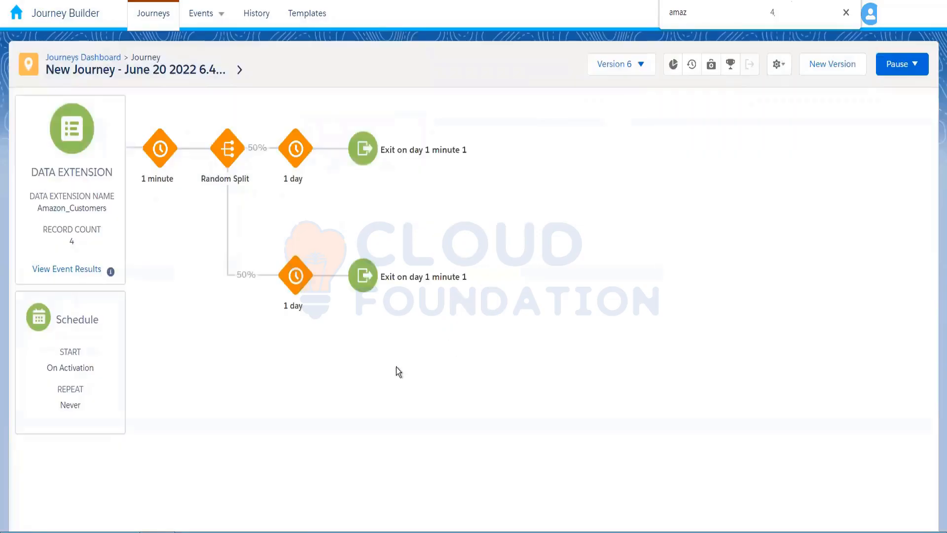
- Check the Version 6 event results repeatedly for contacts evaluated and accepted, including after reopening the journey from the dashboard
click(94, 271)
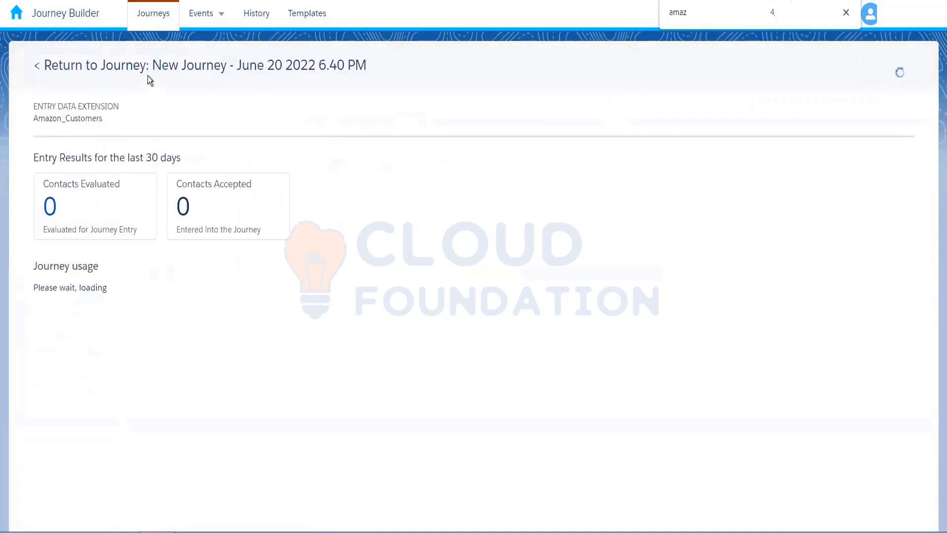
click(149, 78)
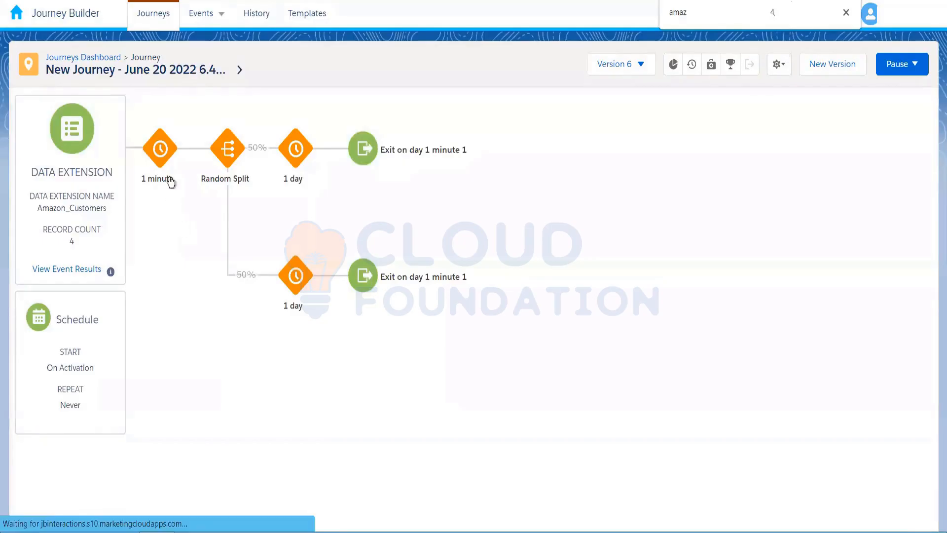
click(101, 58)
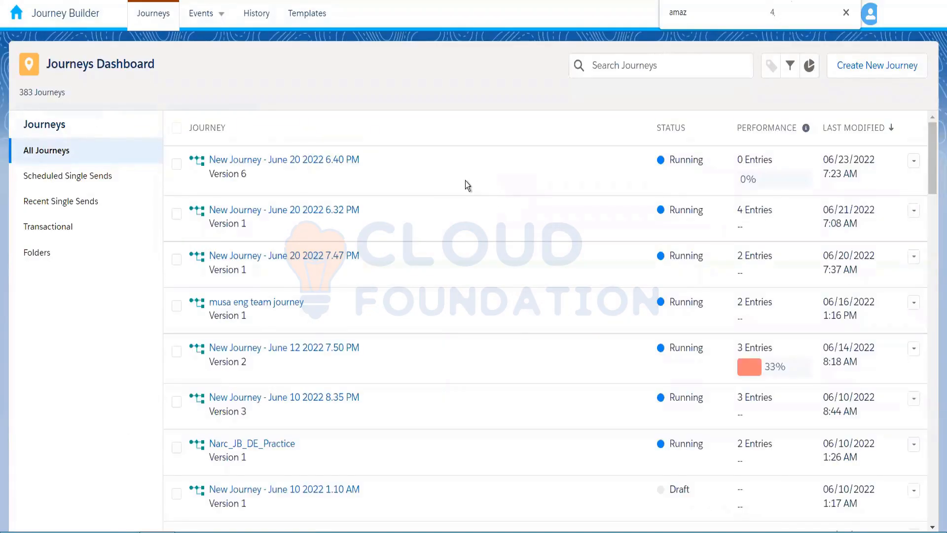
click(329, 162)
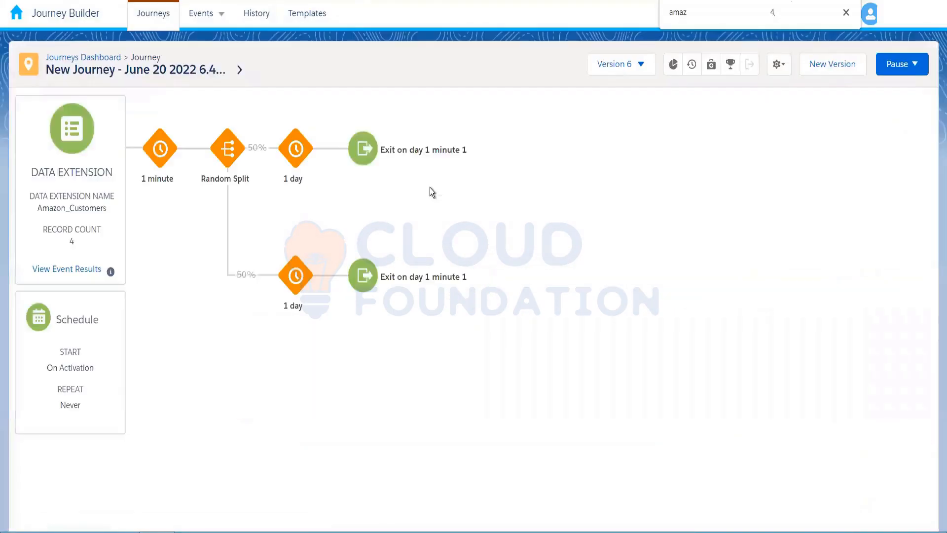
click(72, 271)
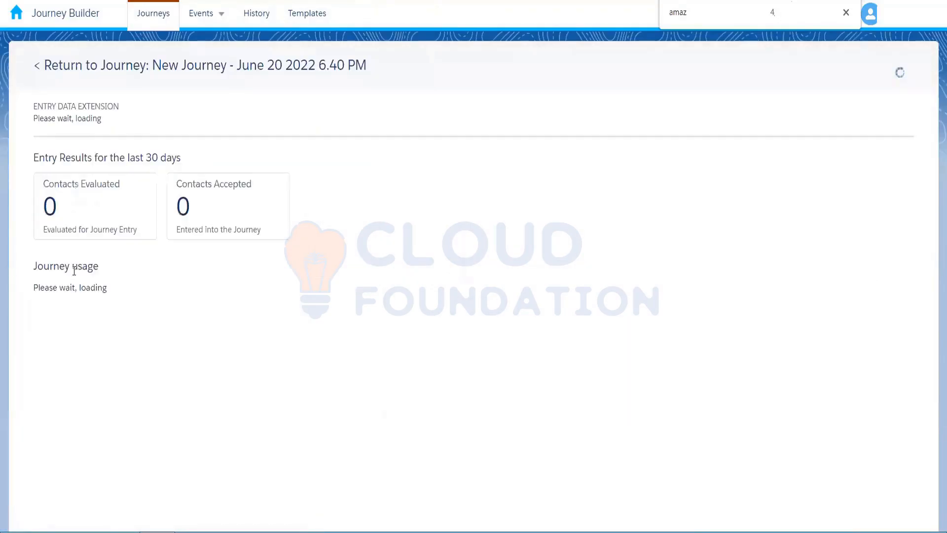
click(118, 68)
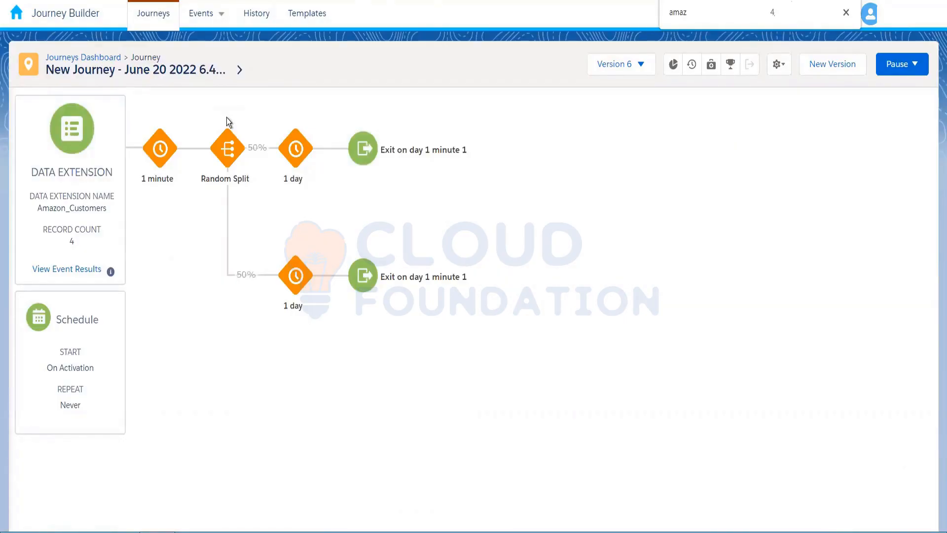
click(51, 270)
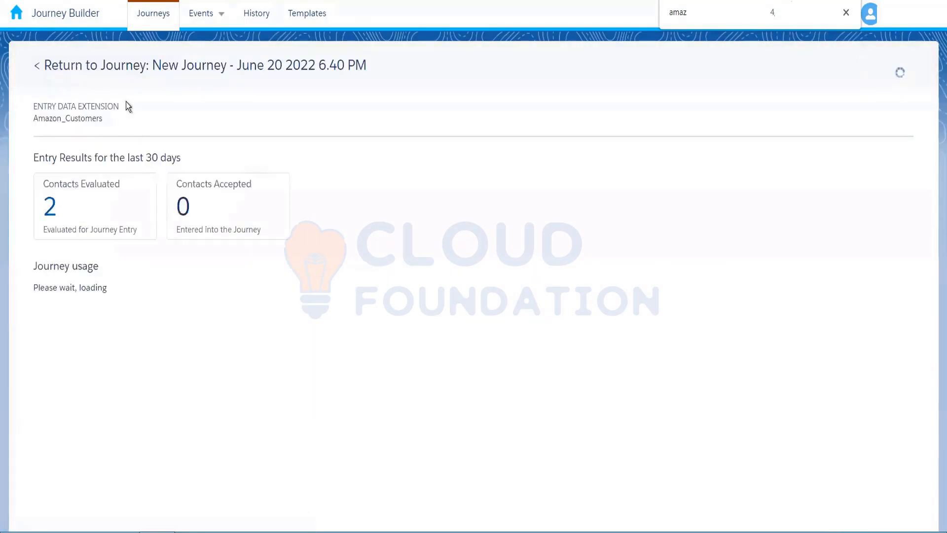
click(118, 70)
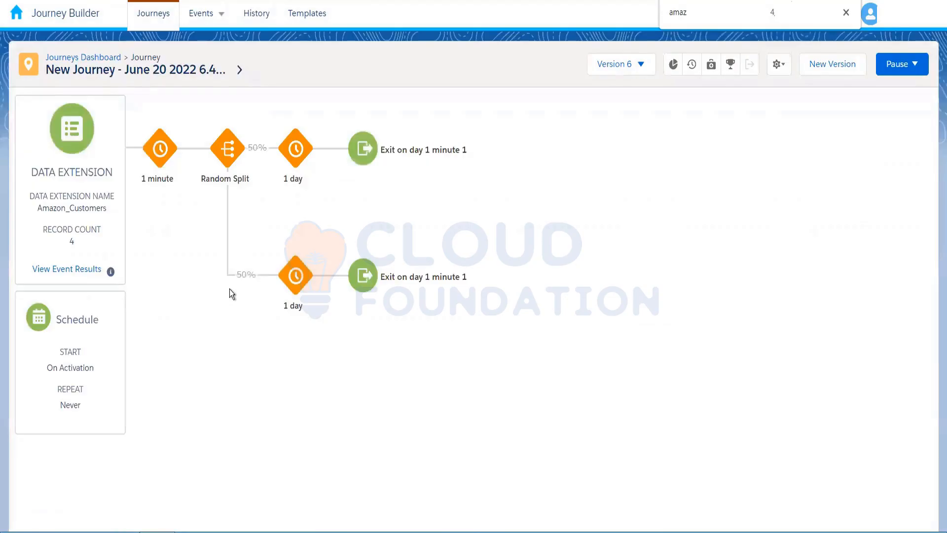
- Check the journey's entries and goal performance on the Journeys Dashboard and the population details of its 1-minute wait
click(88, 58)
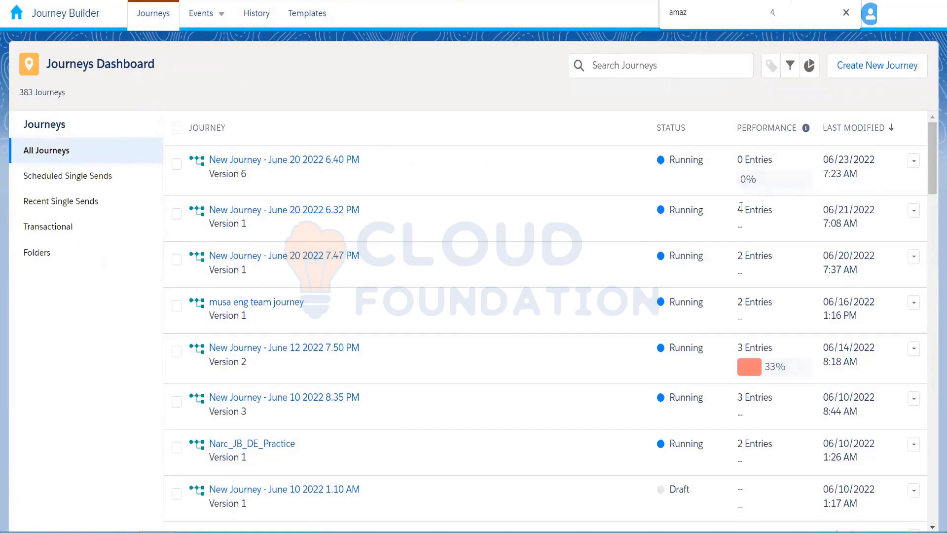
mouse_move(743, 181)
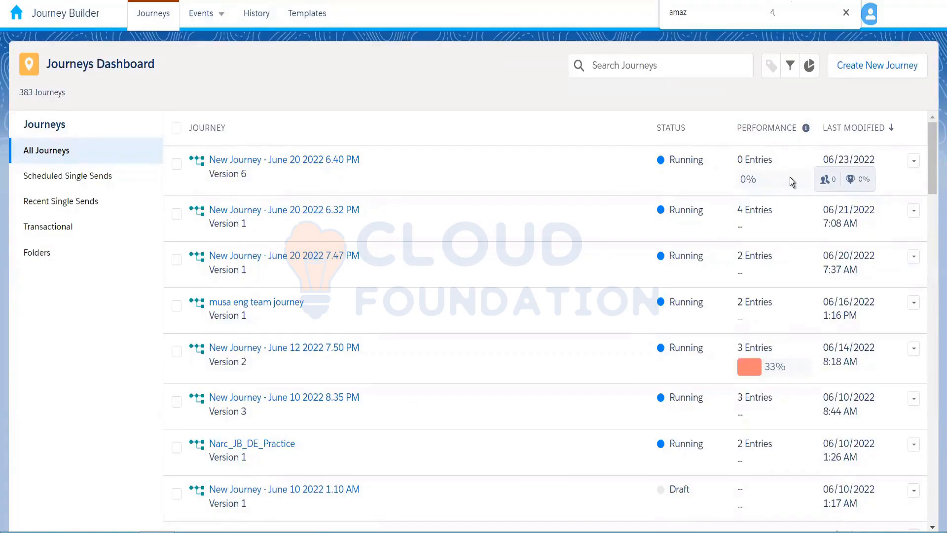
click(319, 161)
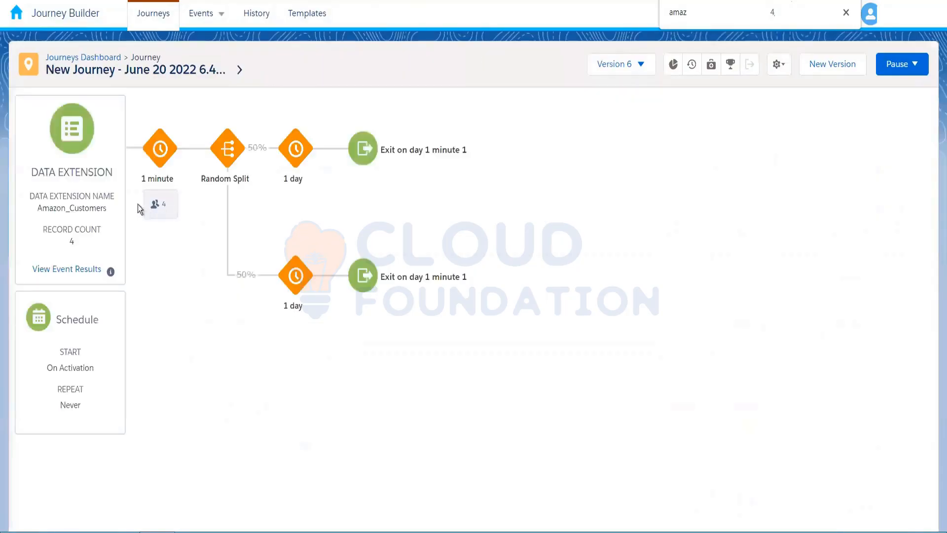
click(164, 209)
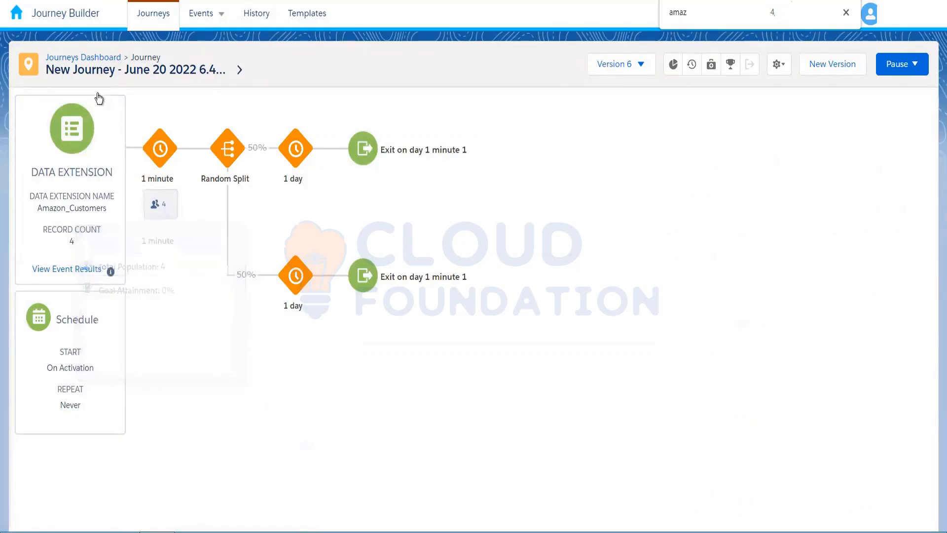
click(96, 62)
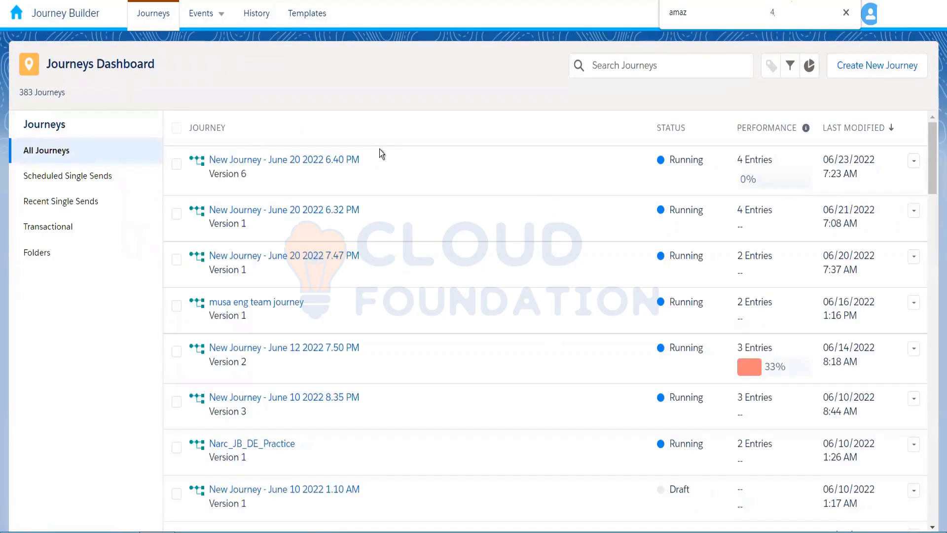
click(319, 163)
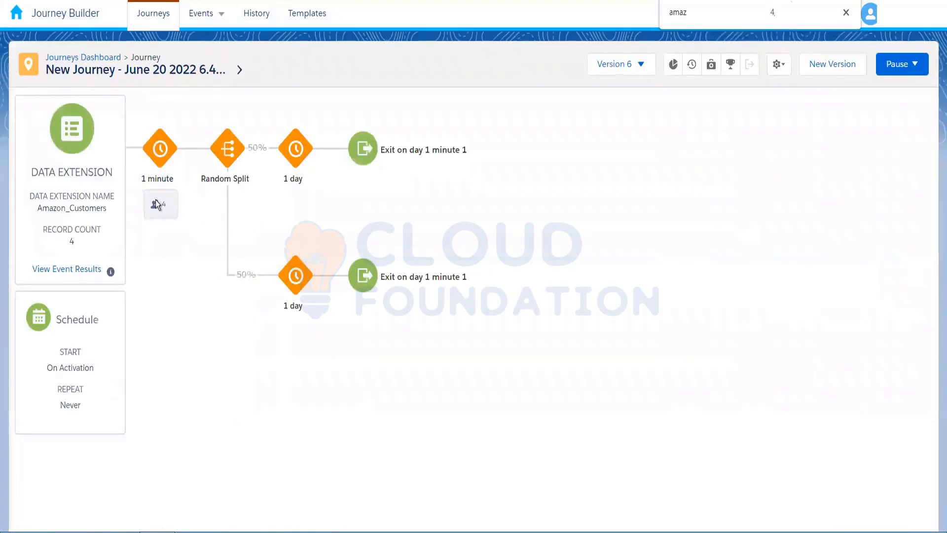
click(156, 203)
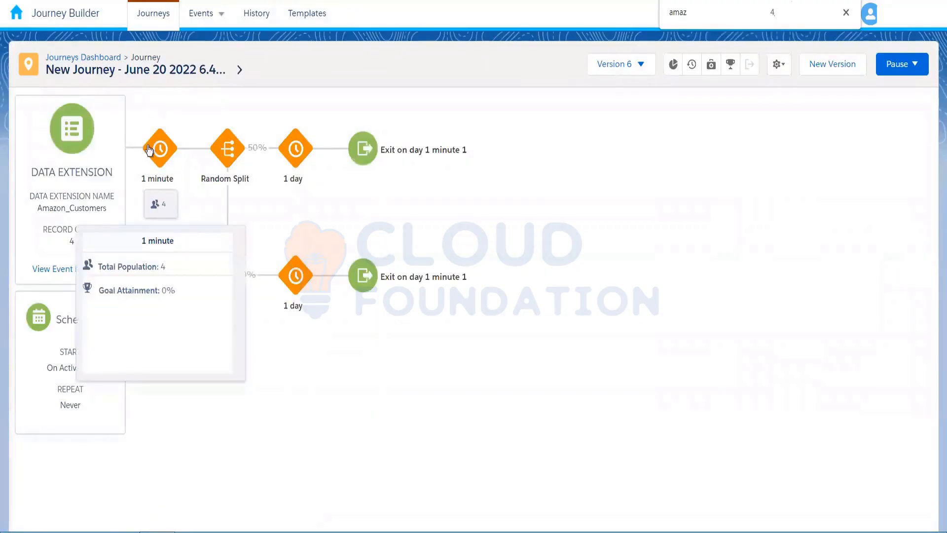
click(238, 182)
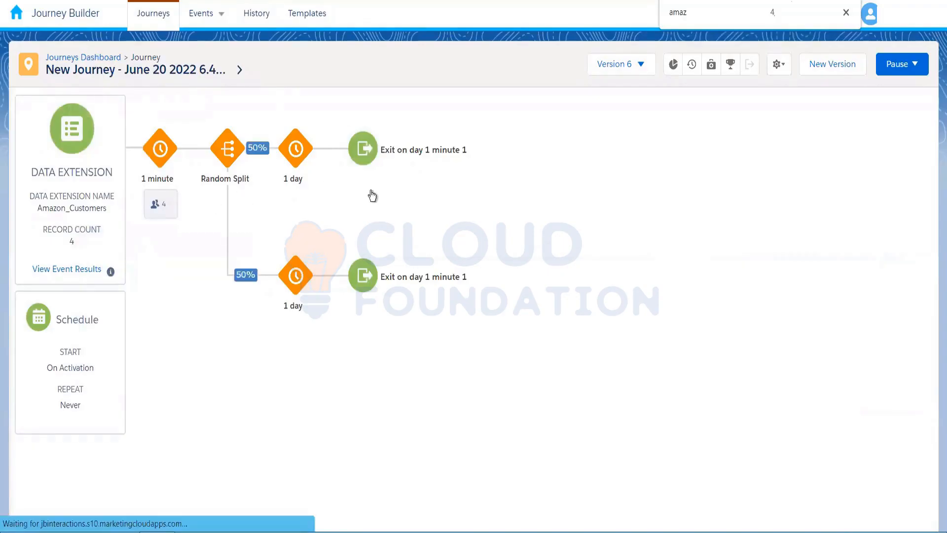
- Create a new version of the running journey and dismiss the page search
click(827, 71)
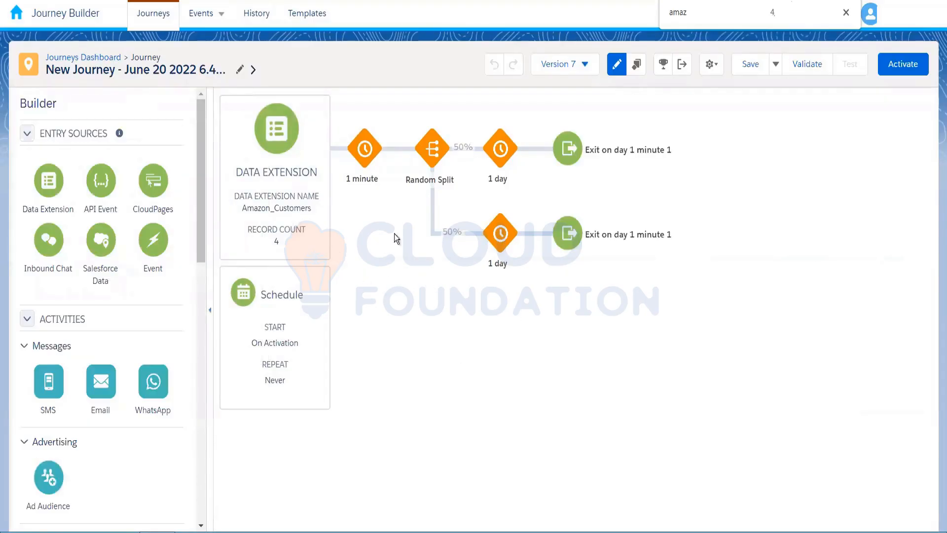
click(847, 13)
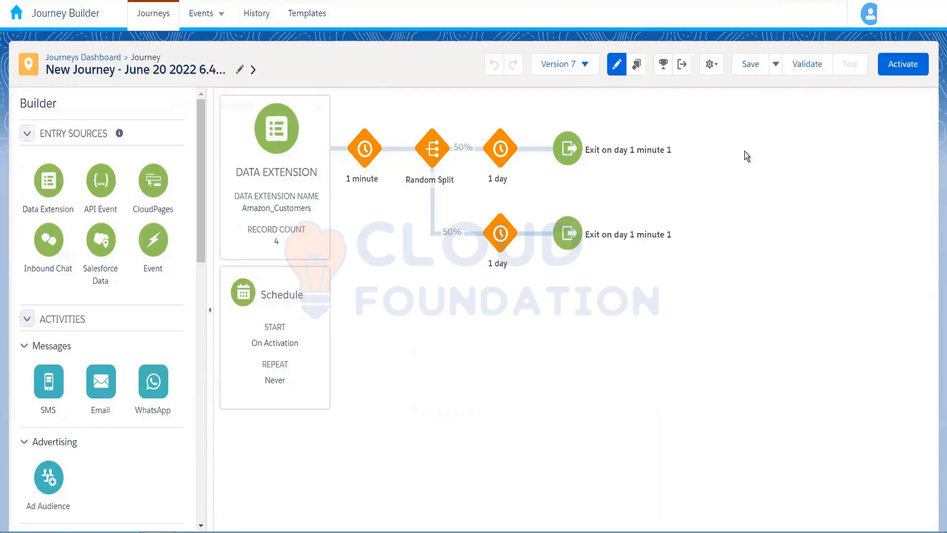
- Start defining exit criteria for Version 7, name them "Exit Contact When Payment Completed" and proceed to the criteria stage
click(683, 68)
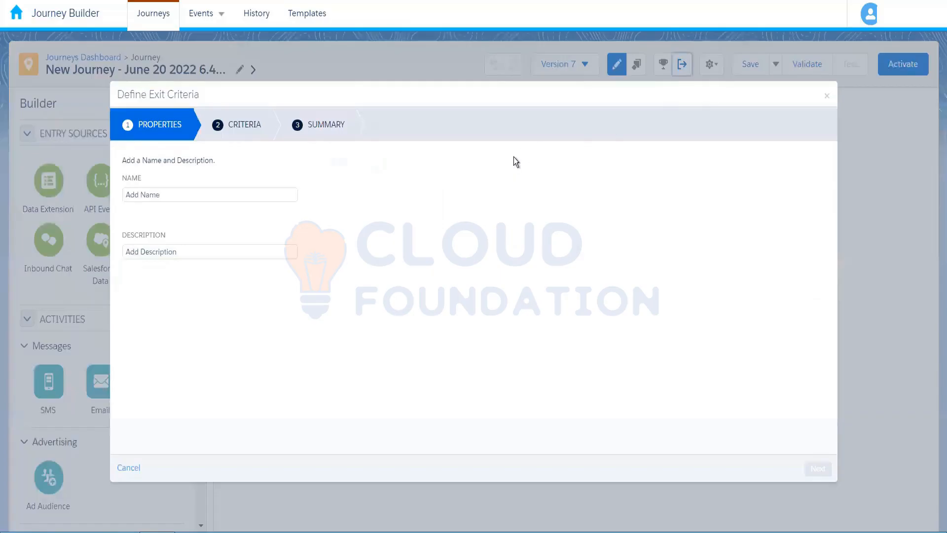
click(183, 196)
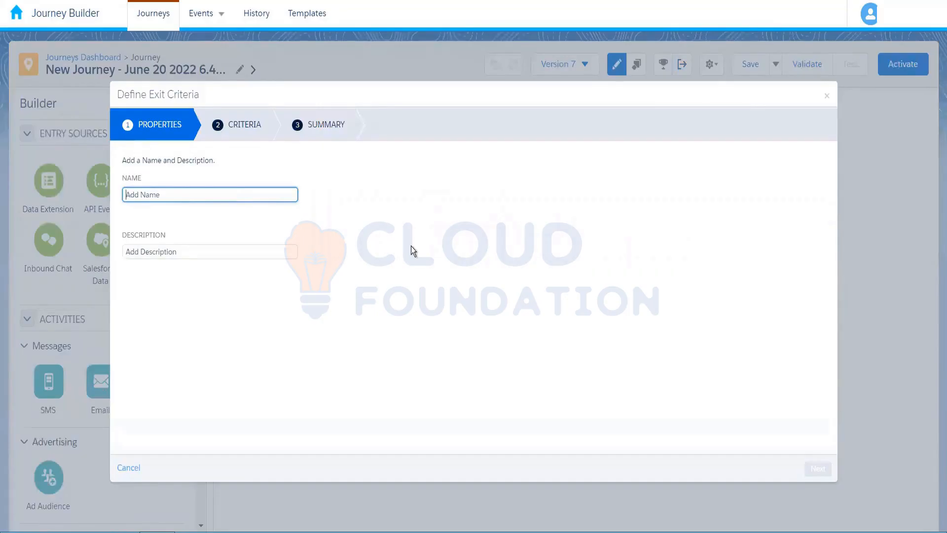
text(Payment )
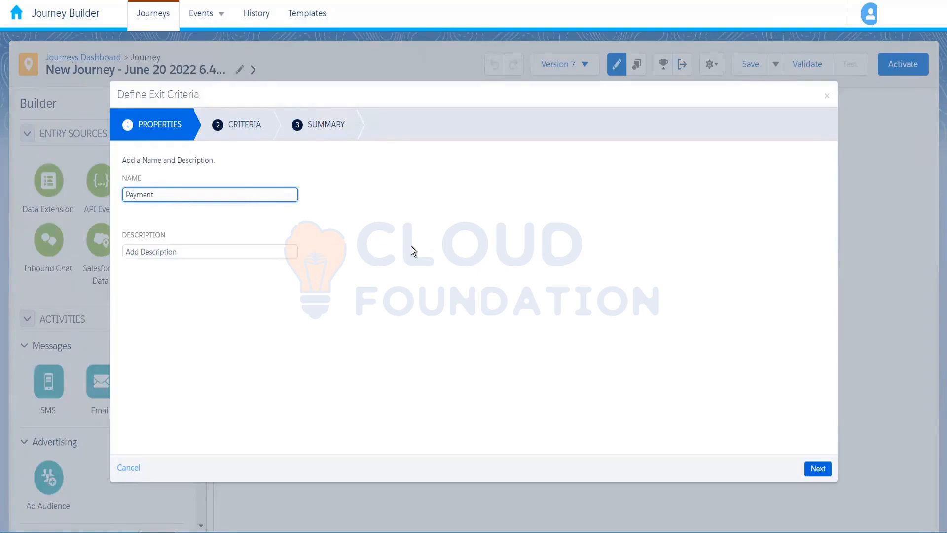
text(Completed)
text(Exit )
text(Contact )
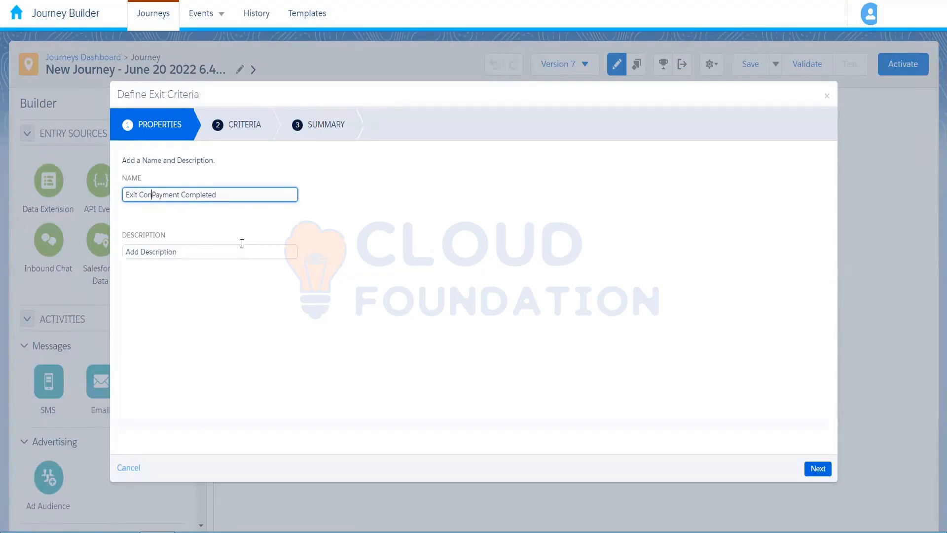
text(When)
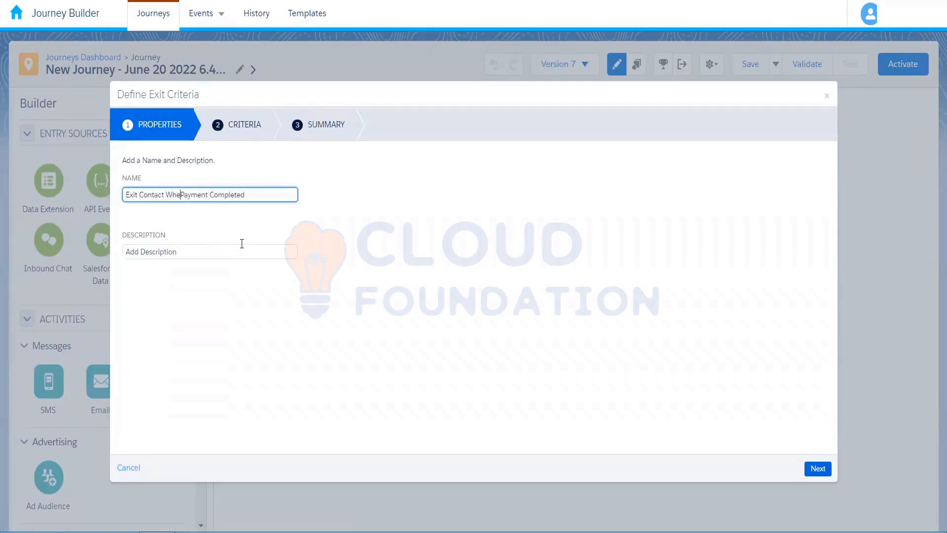
click(326, 239)
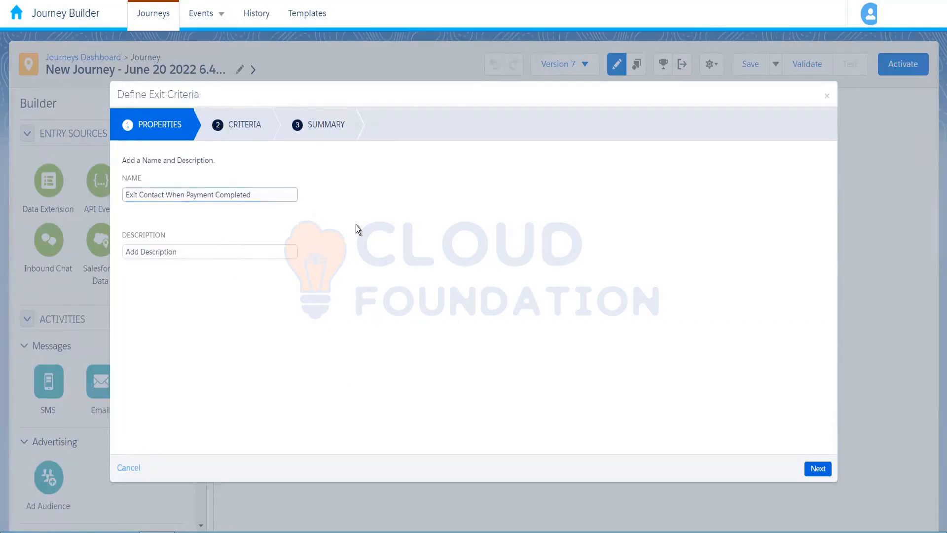
click(825, 470)
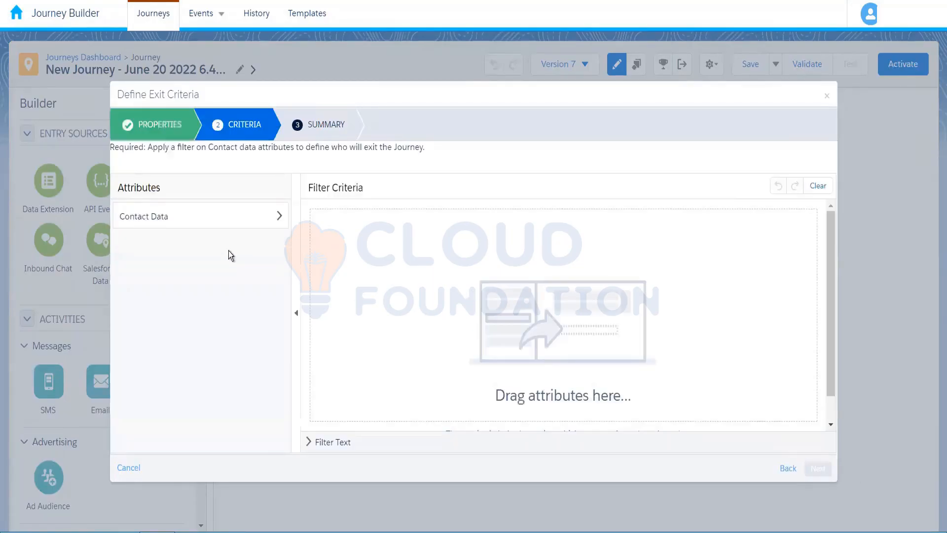
- Find the Amazon Customer Data Model group under Contact Data and open its Amazon_Customers attributes
click(250, 221)
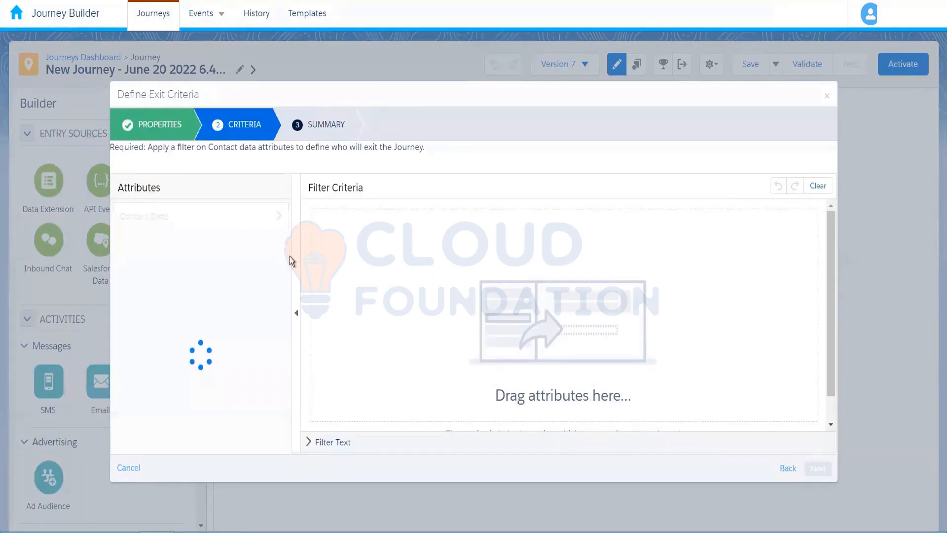
key(ctrl+f)
text(amazon)
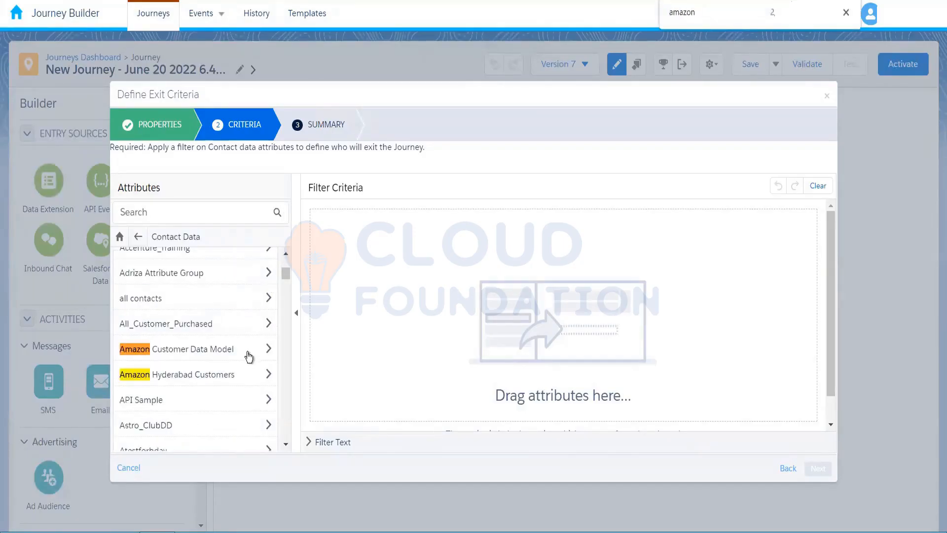
click(248, 356)
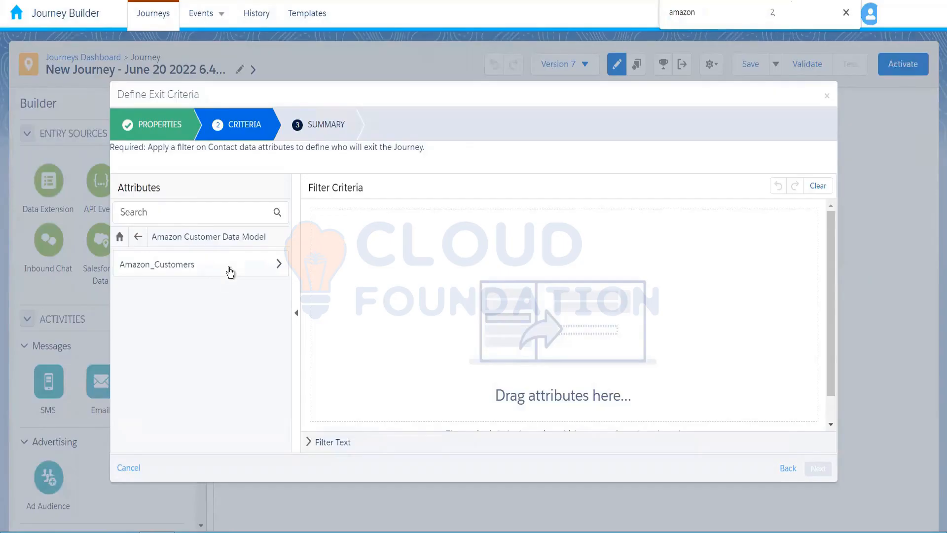
click(230, 272)
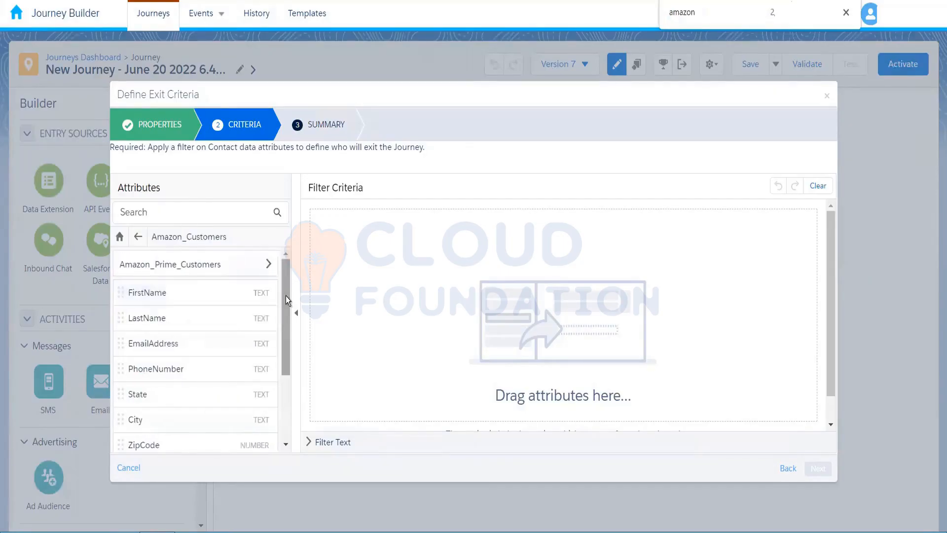
- Add the PaymentStatus attribute to the exit filter with the condition equal to Completed
scroll(286, 300, down, 3)
drag(182, 412, 427, 247)
click(473, 218)
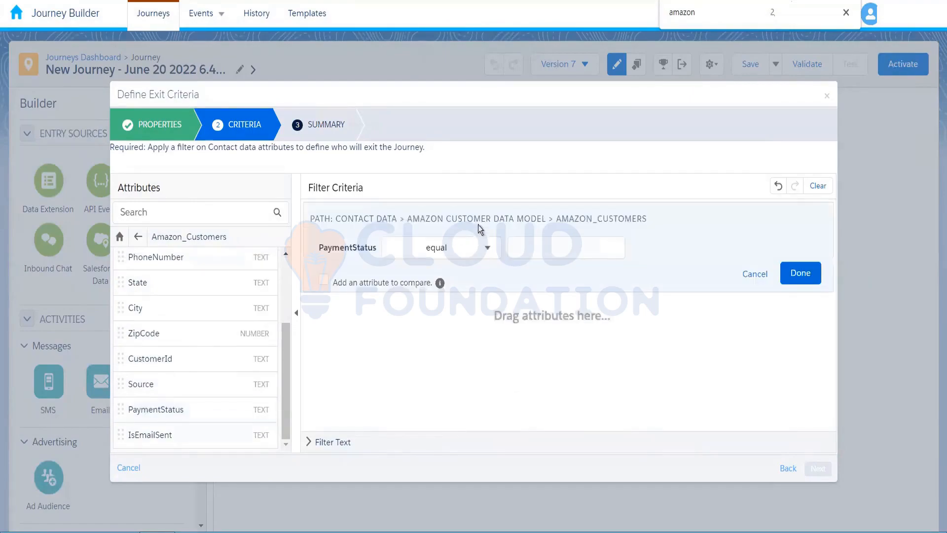
click(518, 247)
text(C)
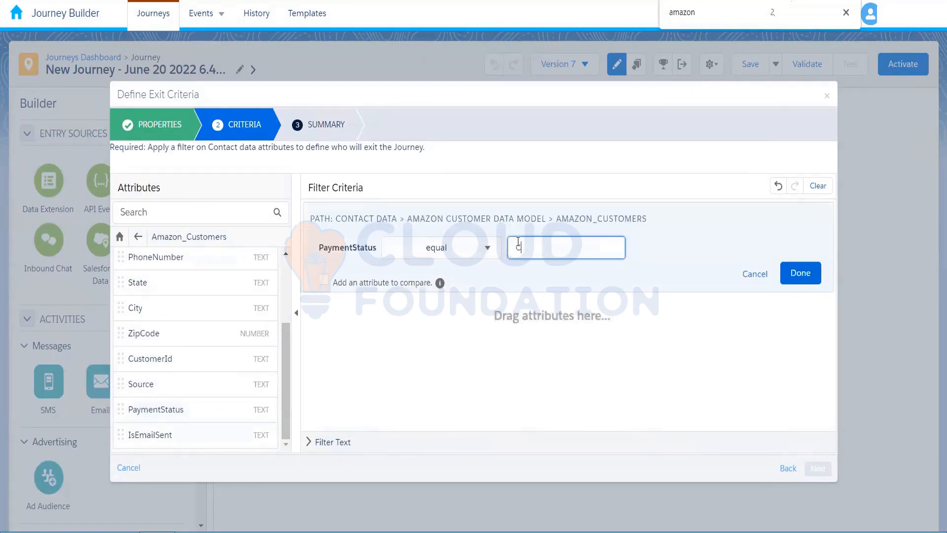
text(ompleted)
click(801, 273)
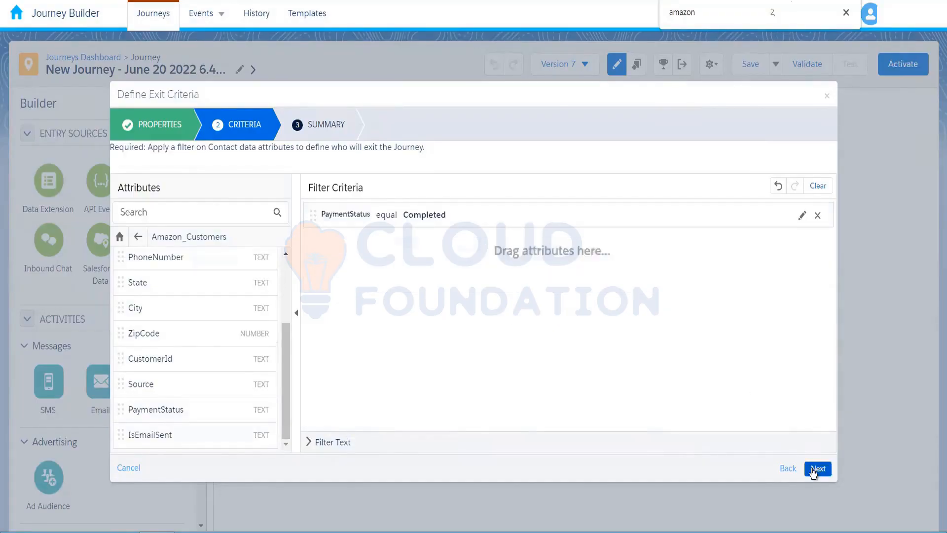
- Finish the exit criteria definition from its summary and save the Version 7 draft of the journey
click(818, 469)
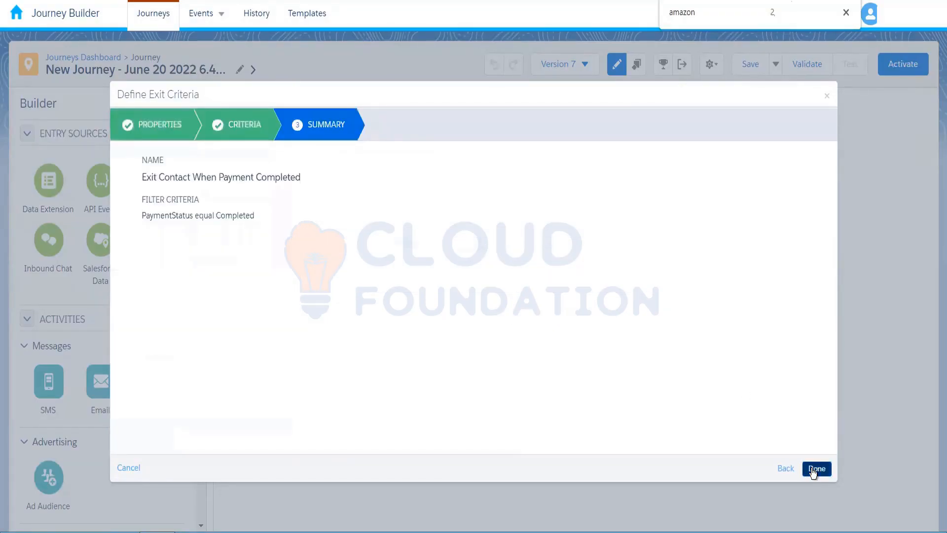
click(816, 469)
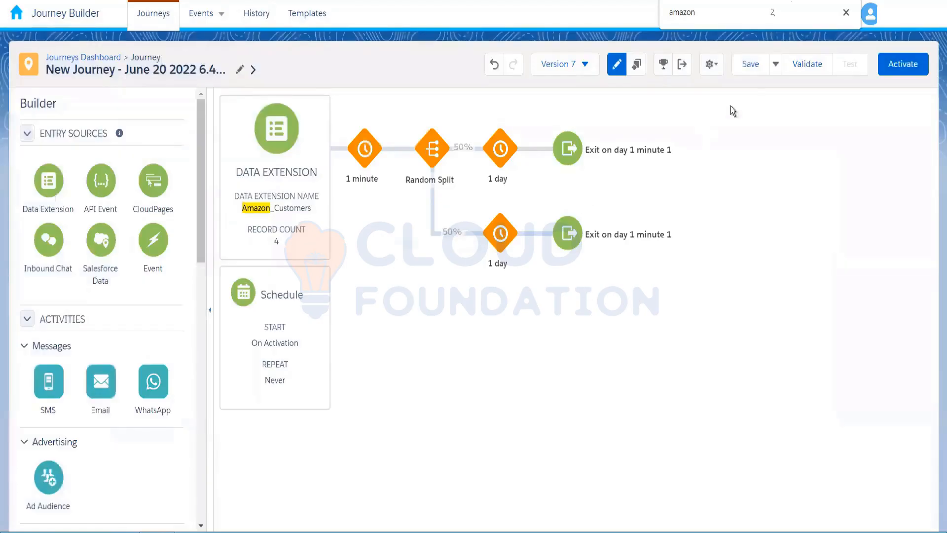
click(751, 64)
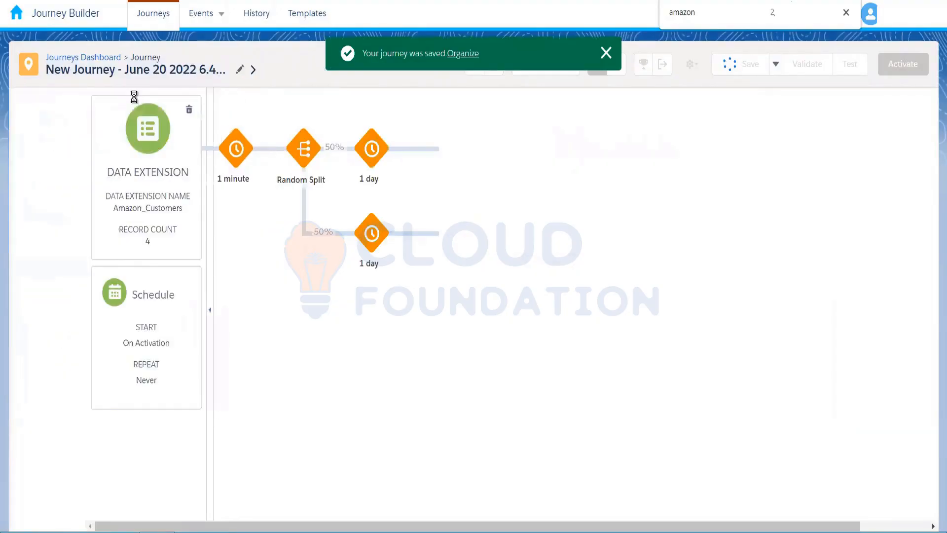
- Return to the journeys dashboard, open the running Version 6 of New Journey - June 20 2022 6.40 PM and review its Random Split contact results
click(91, 61)
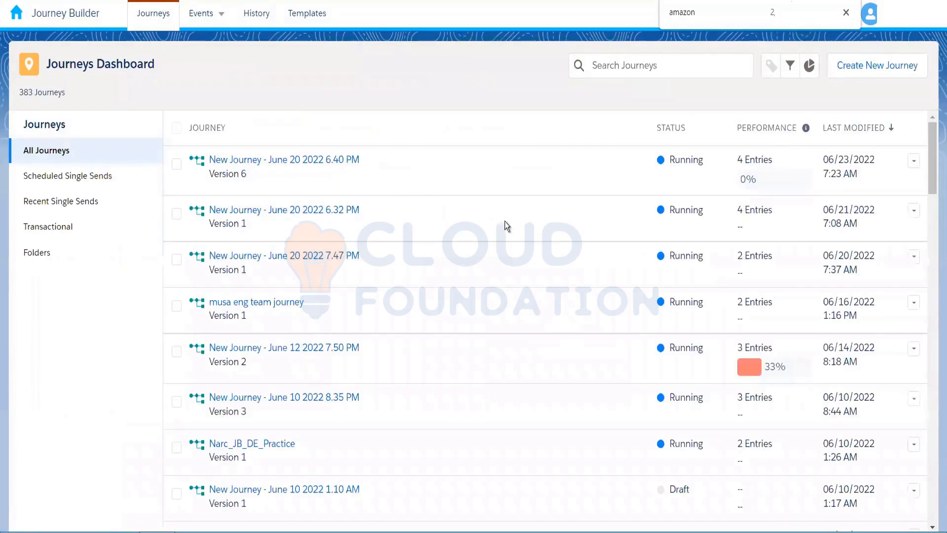
click(328, 162)
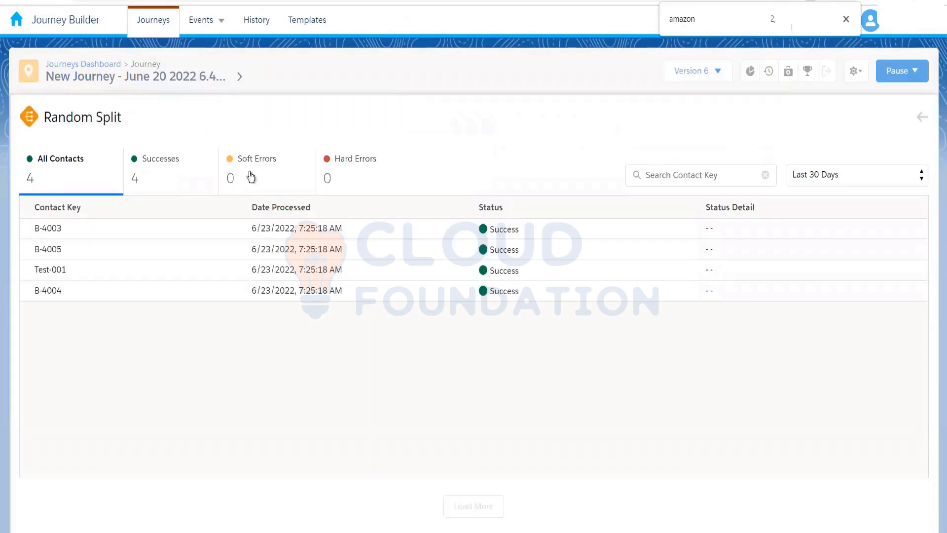
click(924, 120)
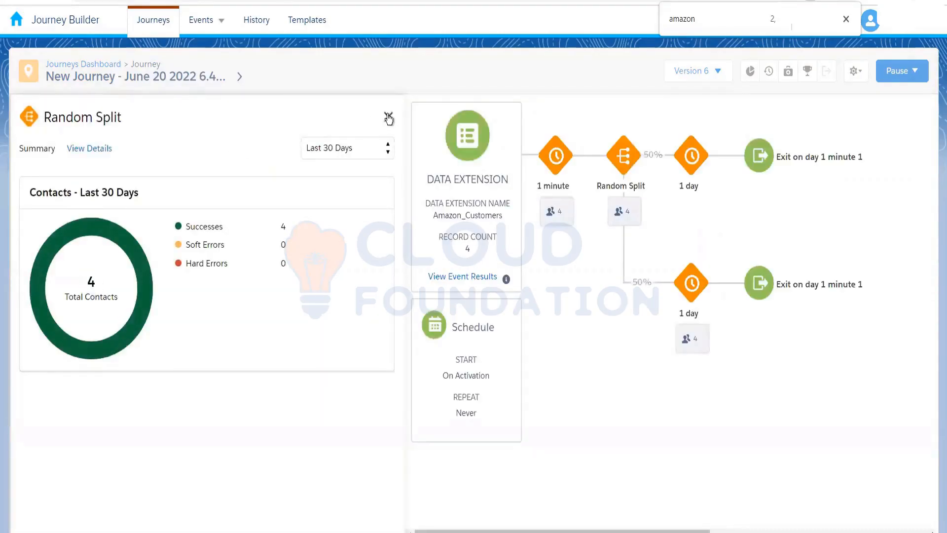
click(388, 117)
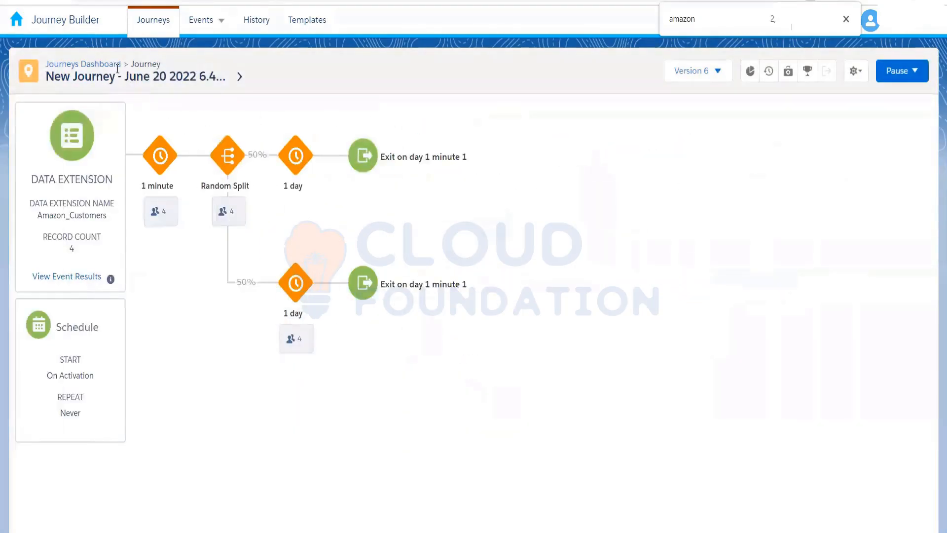
- Check the journey's performance on the dashboard, reopen Version 6, dismiss the page search and inspect the 1 minute wait's population and goal attainment
click(117, 69)
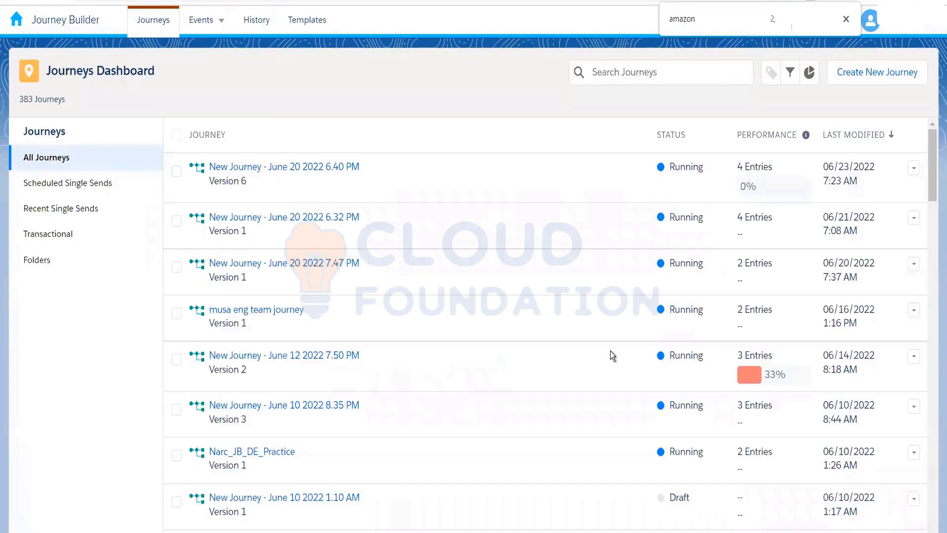
mouse_move(766, 381)
mouse_move(756, 187)
click(374, 166)
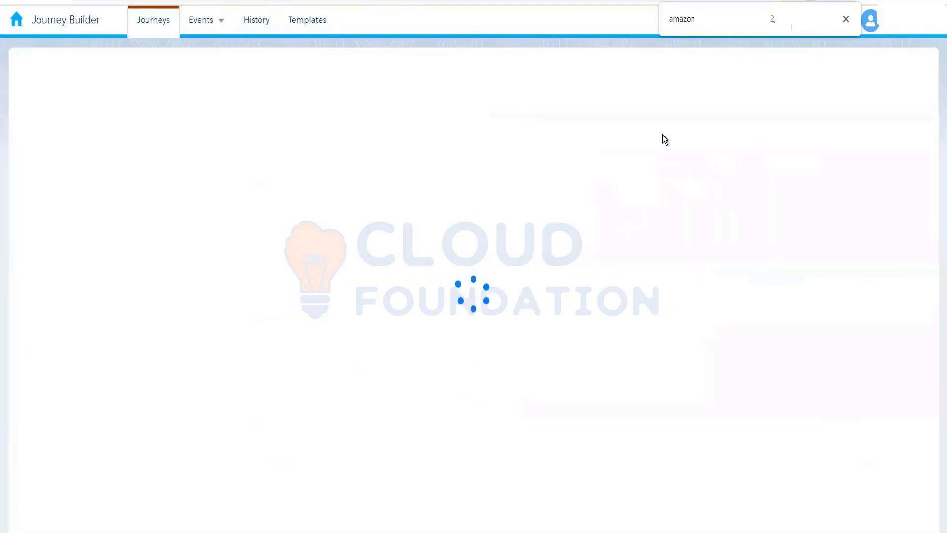
click(846, 21)
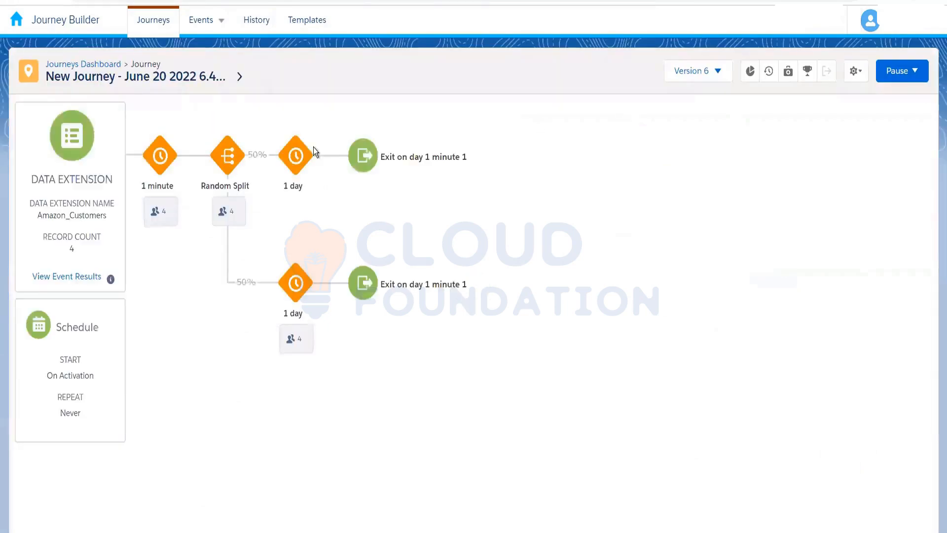
click(168, 212)
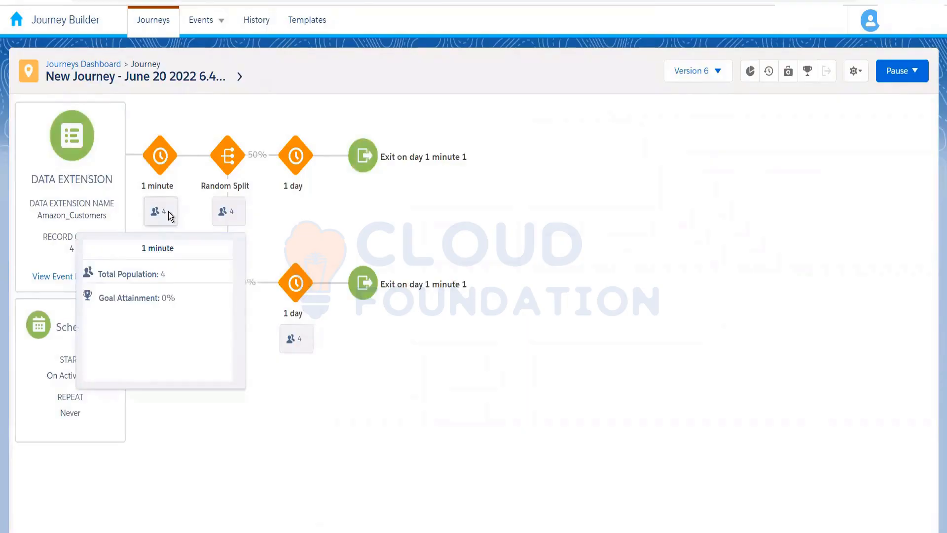
click(174, 302)
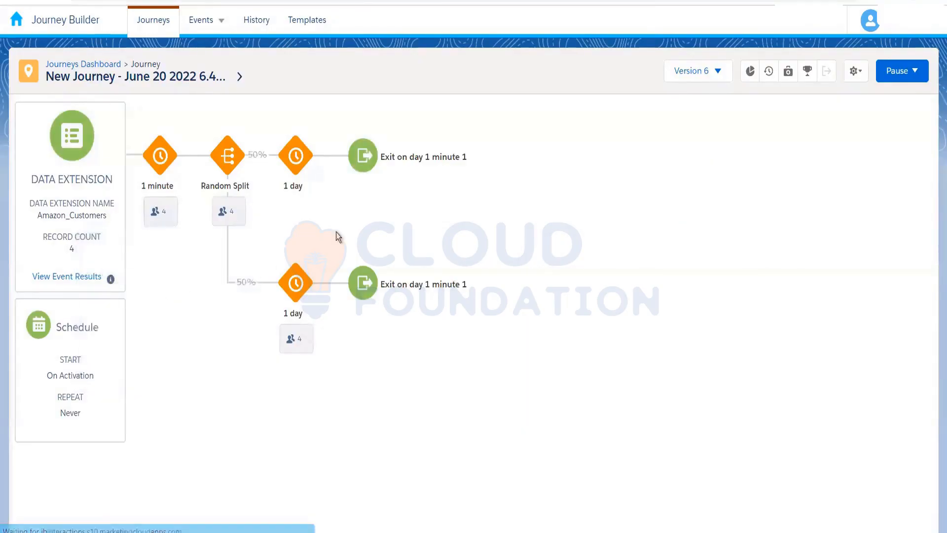
- Review the journey's version statuses and switch from the running version to the Version 7 draft
click(716, 73)
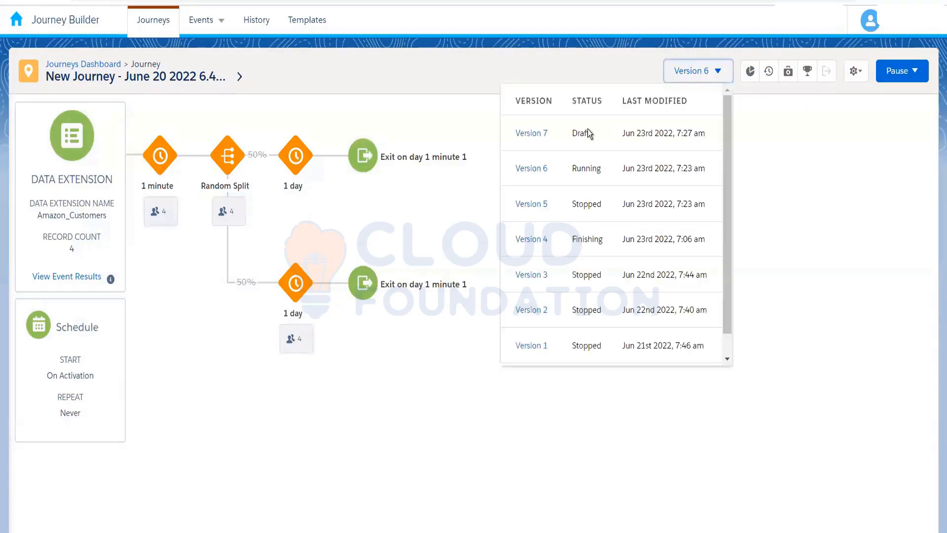
click(532, 134)
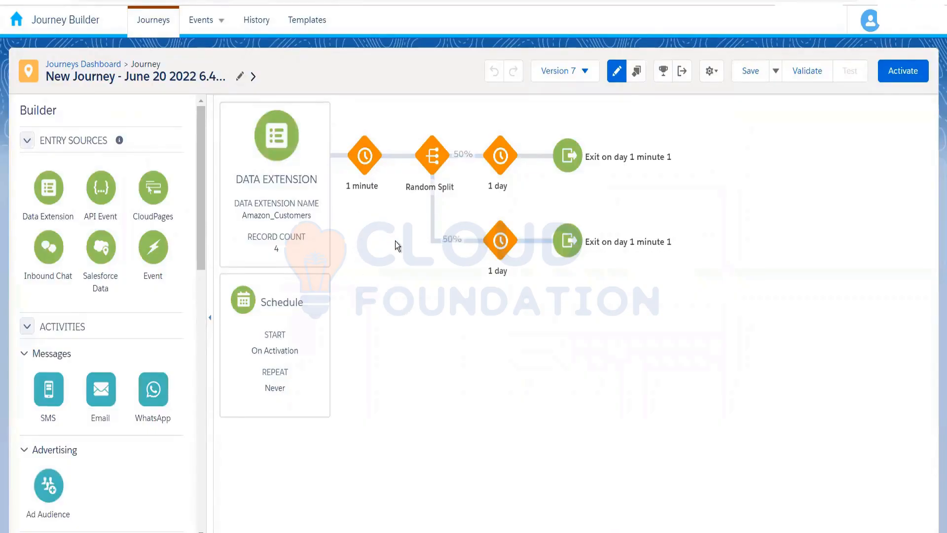
mouse_move(384, 179)
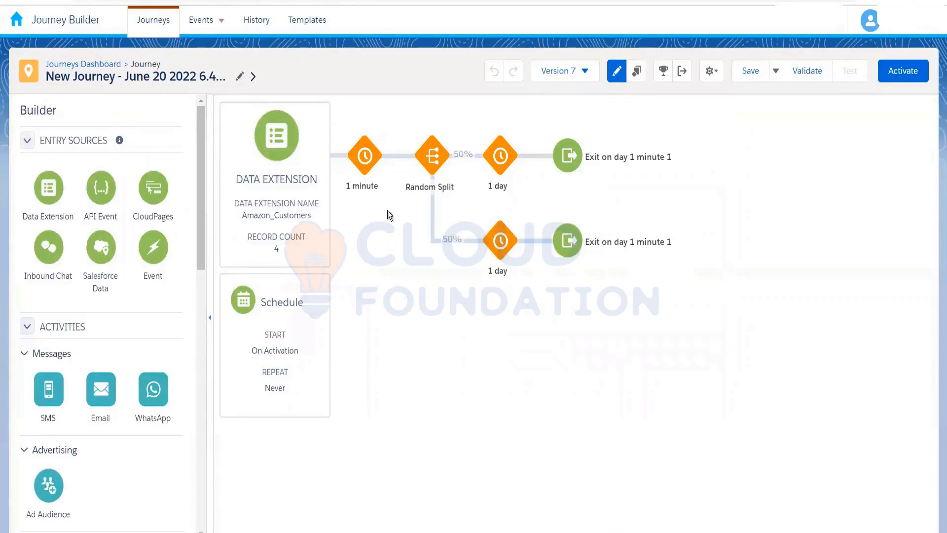